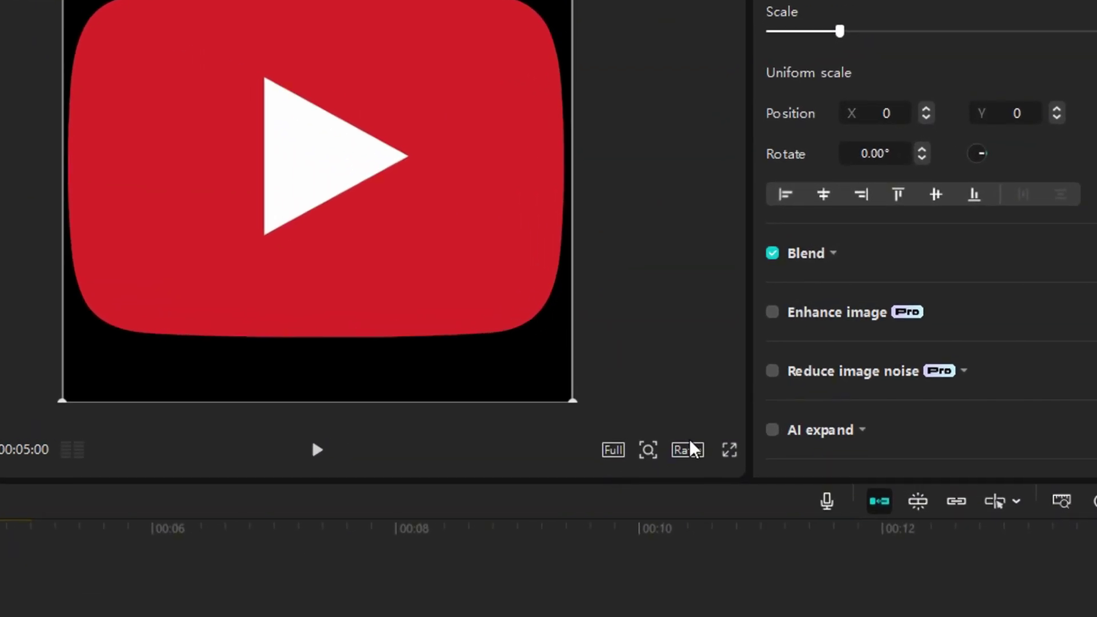
Set the project's aspect ratio to 16:9.
click(692, 449)
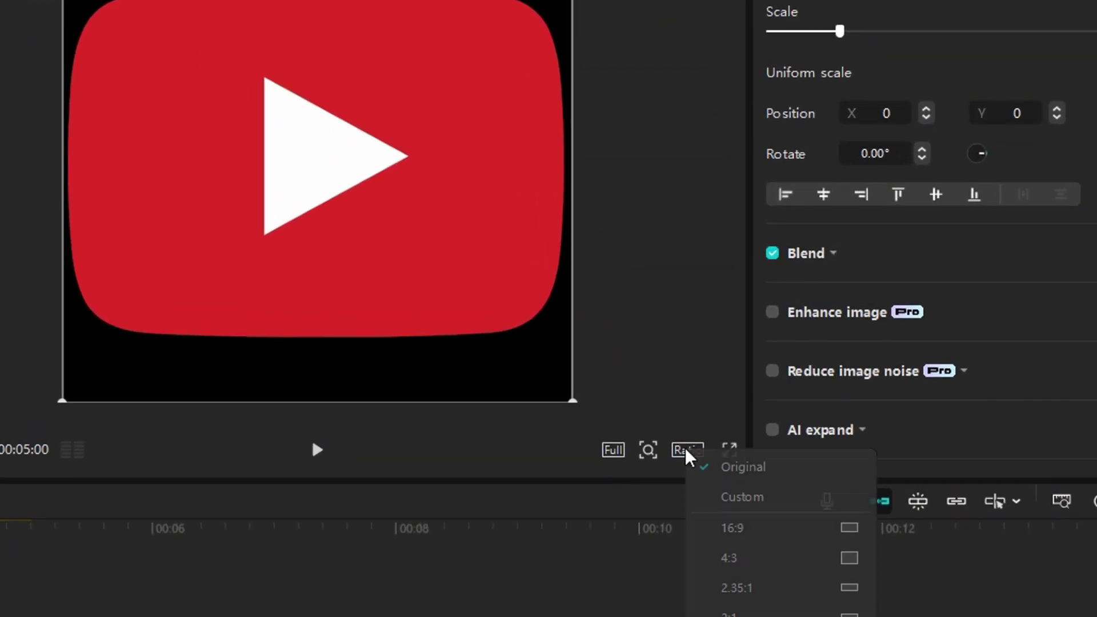
click(740, 538)
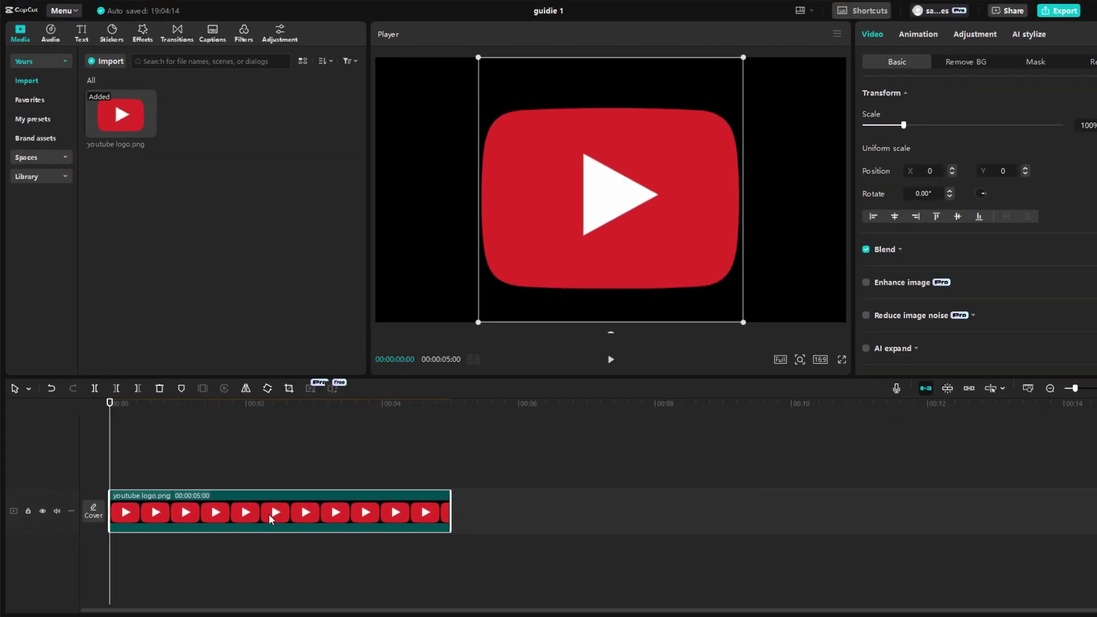
Split the YouTube logo clip at 00:00:01:20 and delete the part after the split.
click(116, 456)
key(shift+Right)
key(shift+Right)
key(shift+Right)
key(shift+Right)
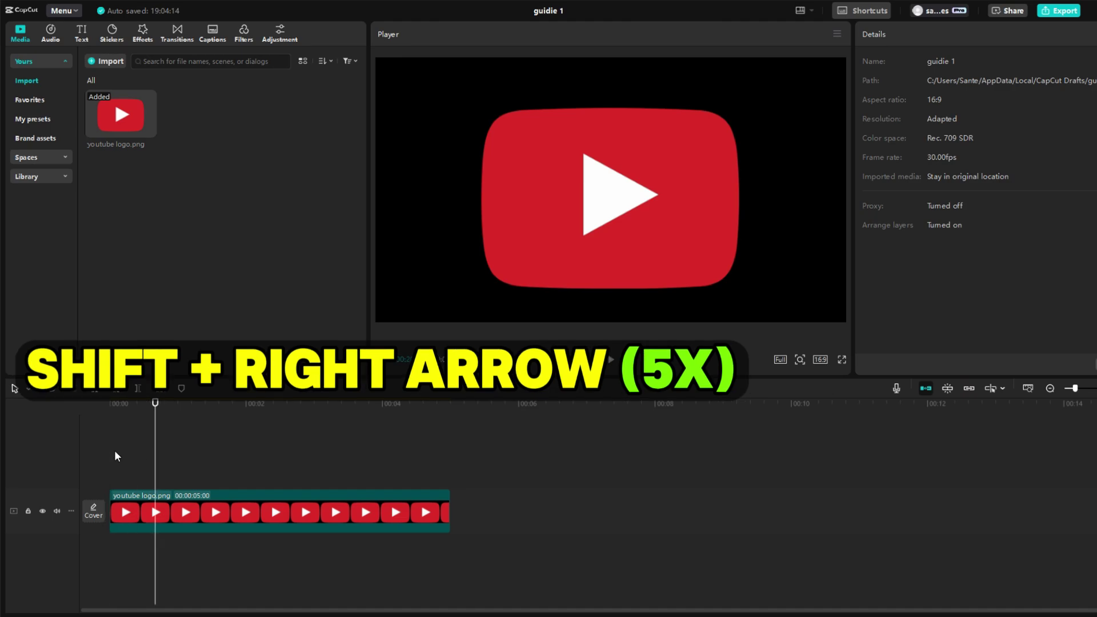
key(shift+Right)
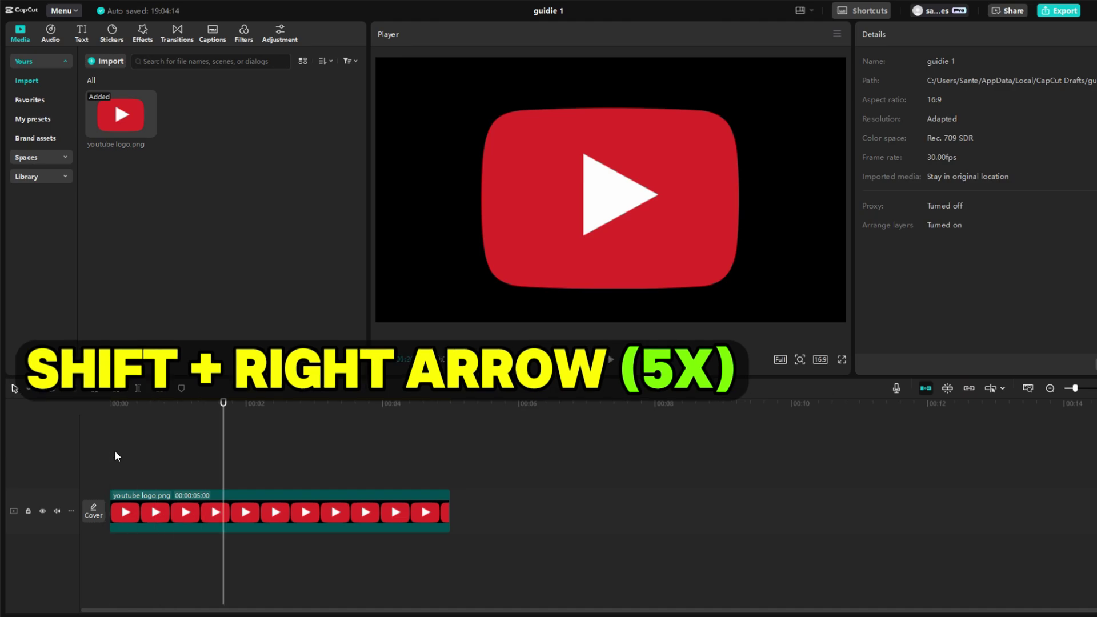
click(152, 504)
key(ctrl+b)
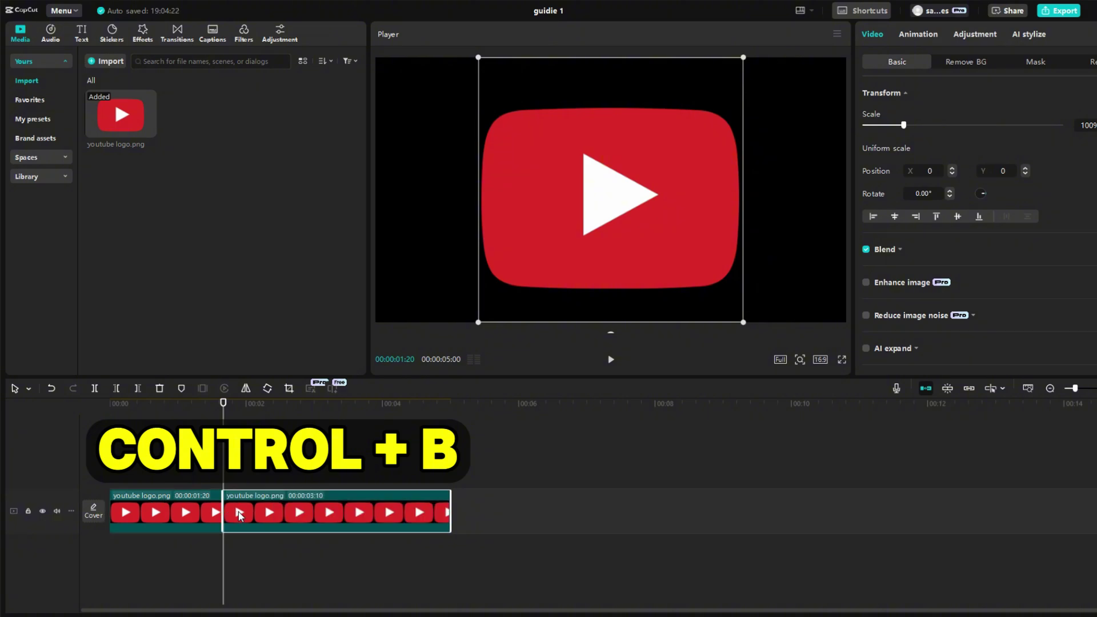
key(Delete)
click(182, 510)
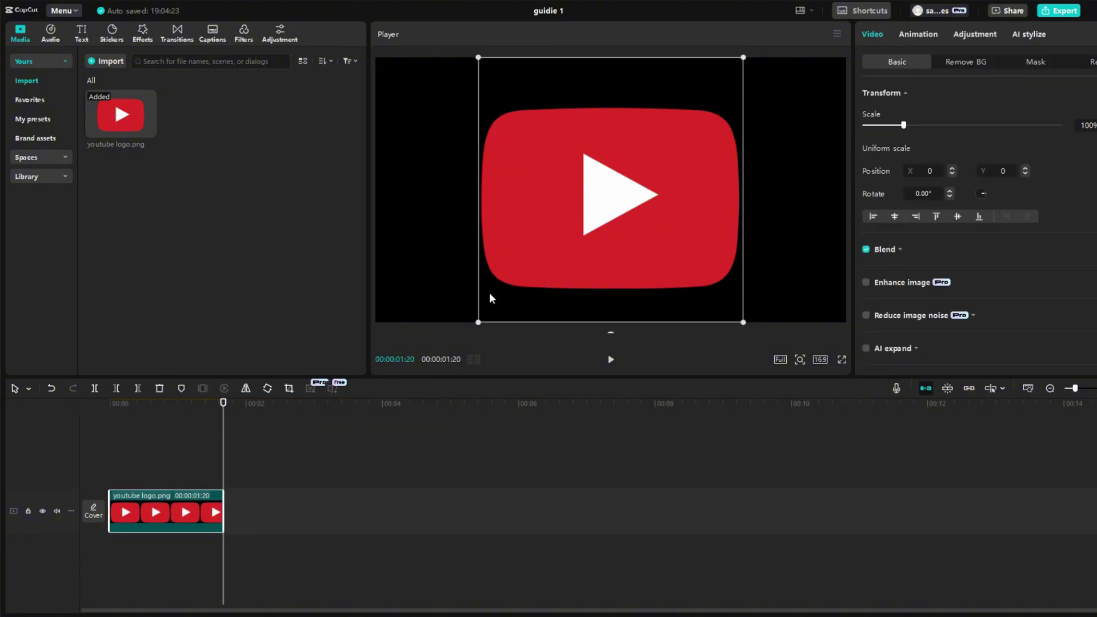
Shrink the logo to 29% scale and add a Transform keyframe at the very start of its clip.
drag(481, 320, 575, 181)
click(220, 471)
click(114, 469)
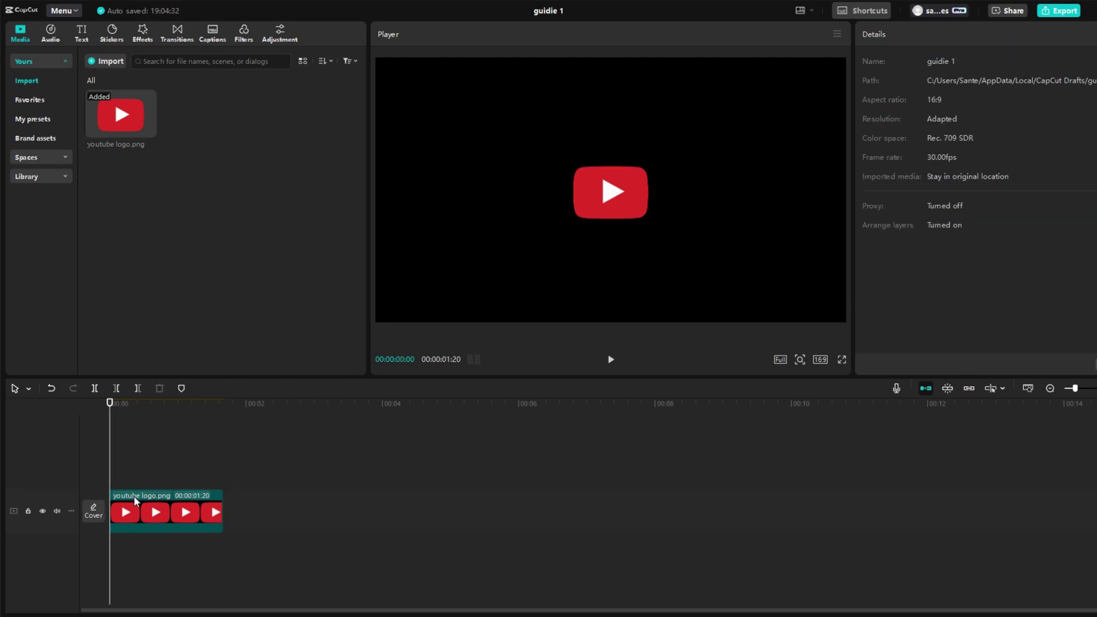
click(136, 506)
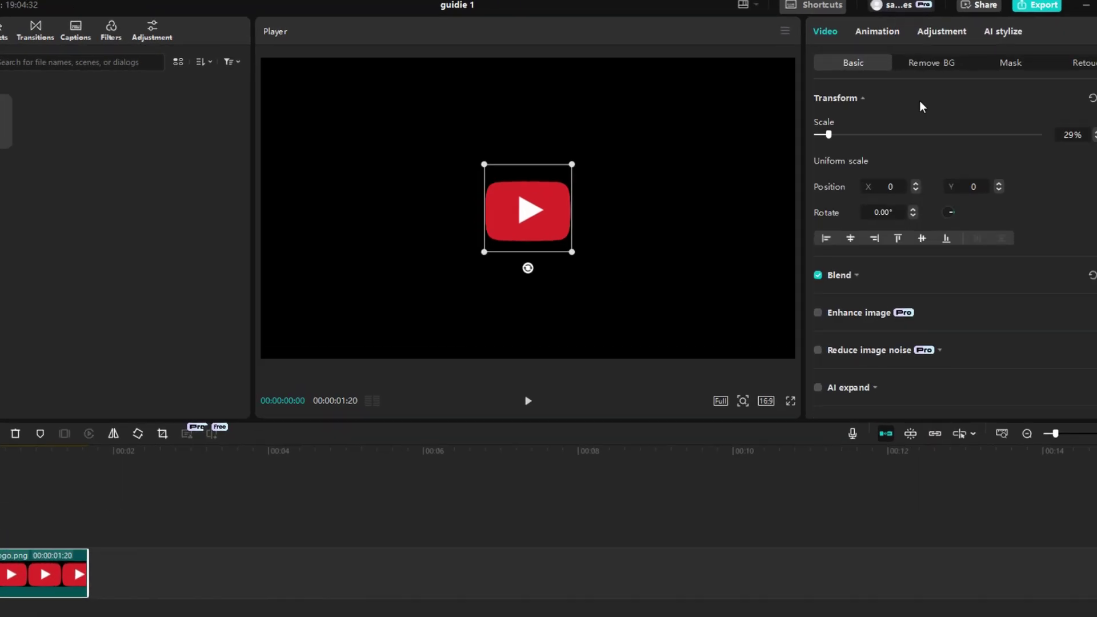
click(1071, 117)
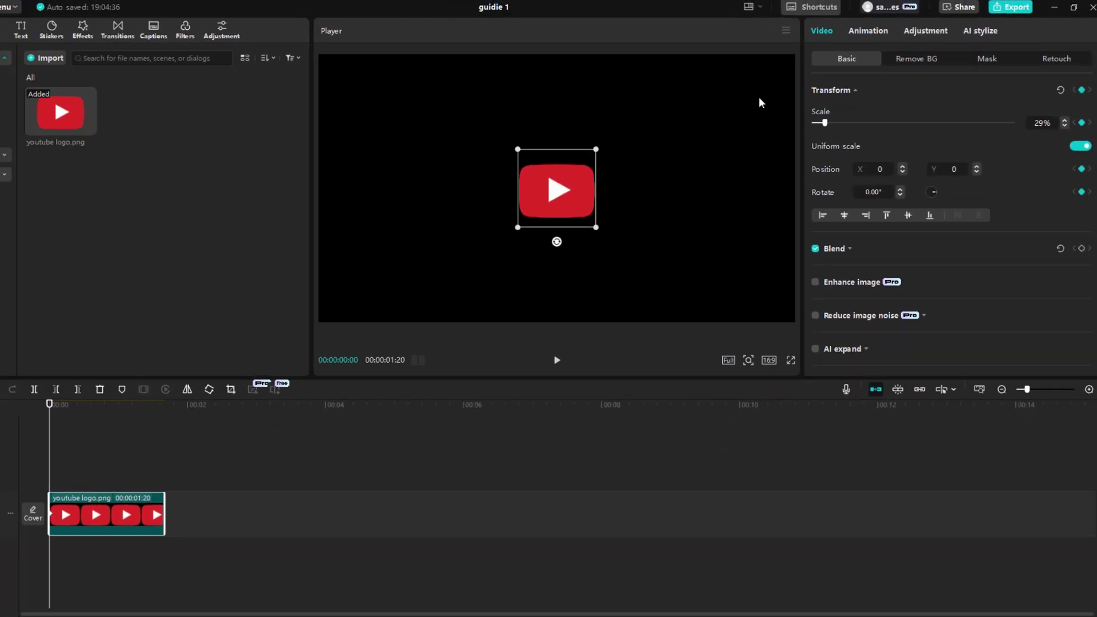
Add a Transform keyframe to the logo clip at 00:00:00:25.
key(shift+Right)
key(shift+Right)
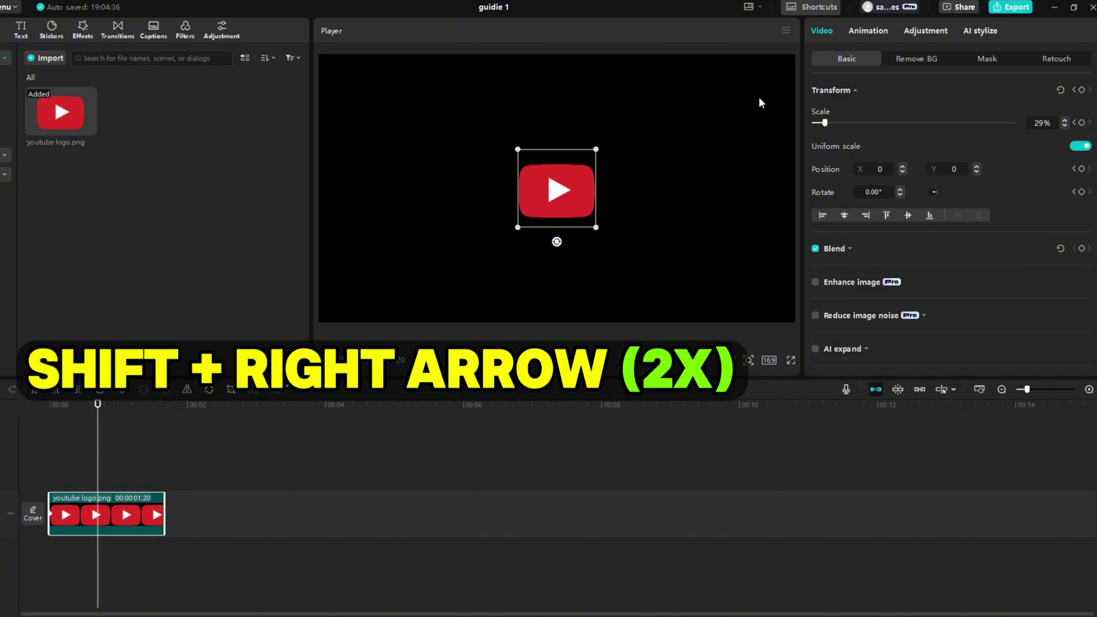
key(Right)
key(Right)
key(Right)
key(Right)
key(Right)
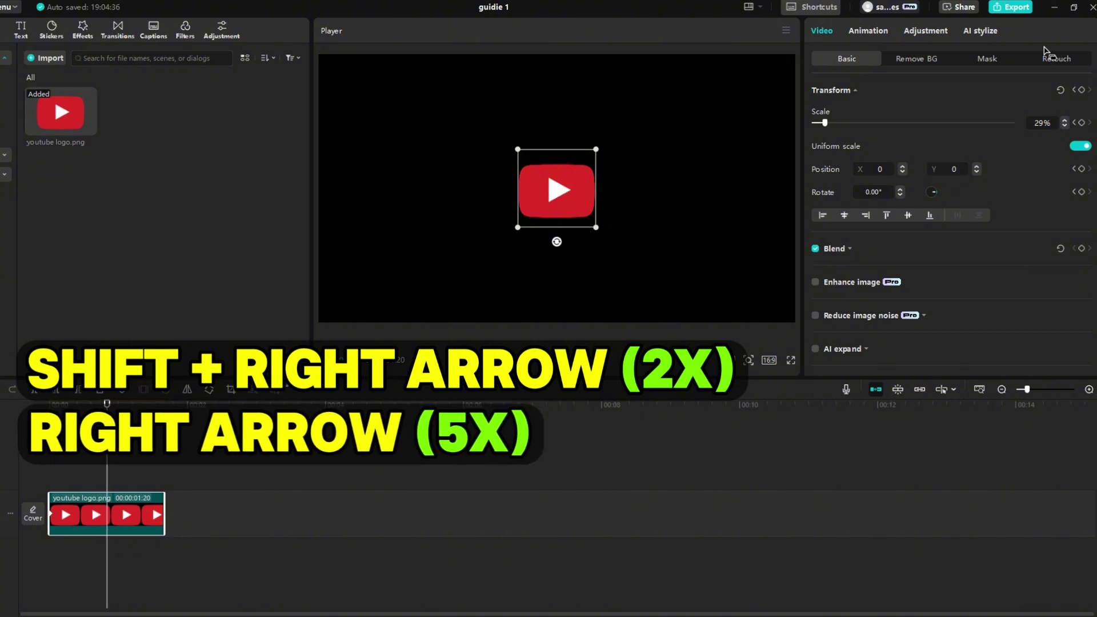
click(1080, 90)
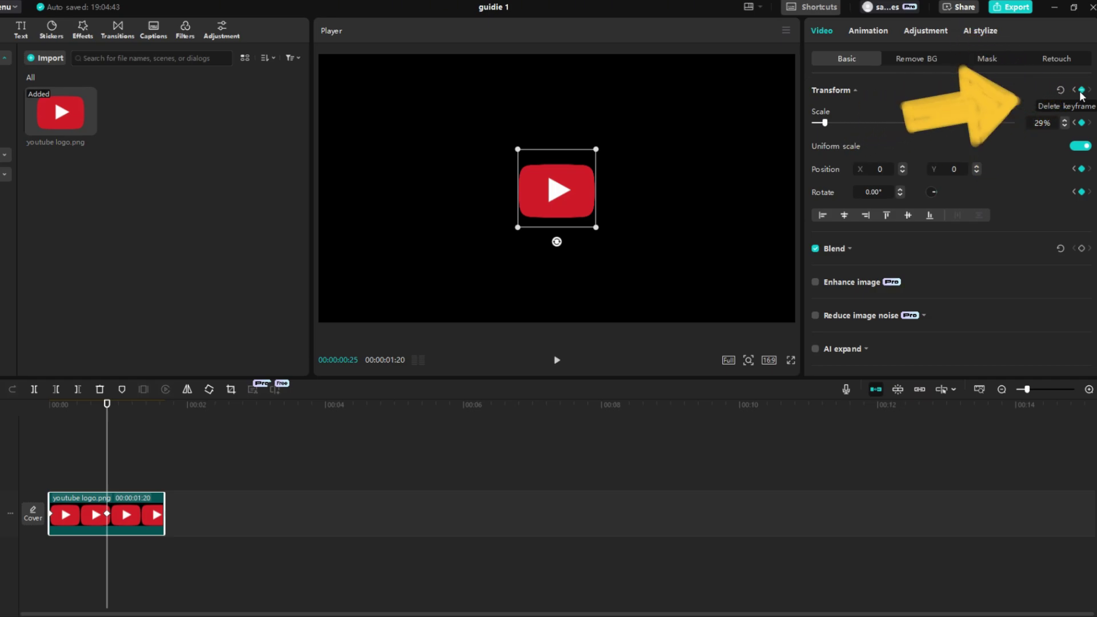
Move the logo beyond the frame's right edge at the end keyframe, and beyond its left edge to X -2328 at the start keyframe.
key(space)
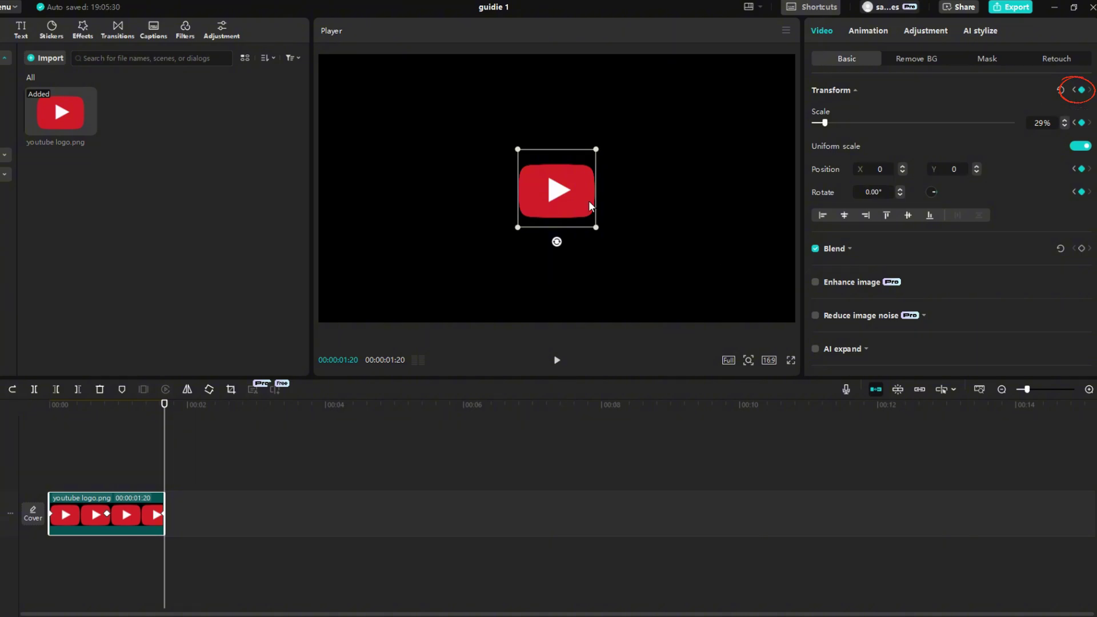
drag(553, 195, 864, 196)
drag(161, 461, 32, 464)
drag(576, 187, 269, 200)
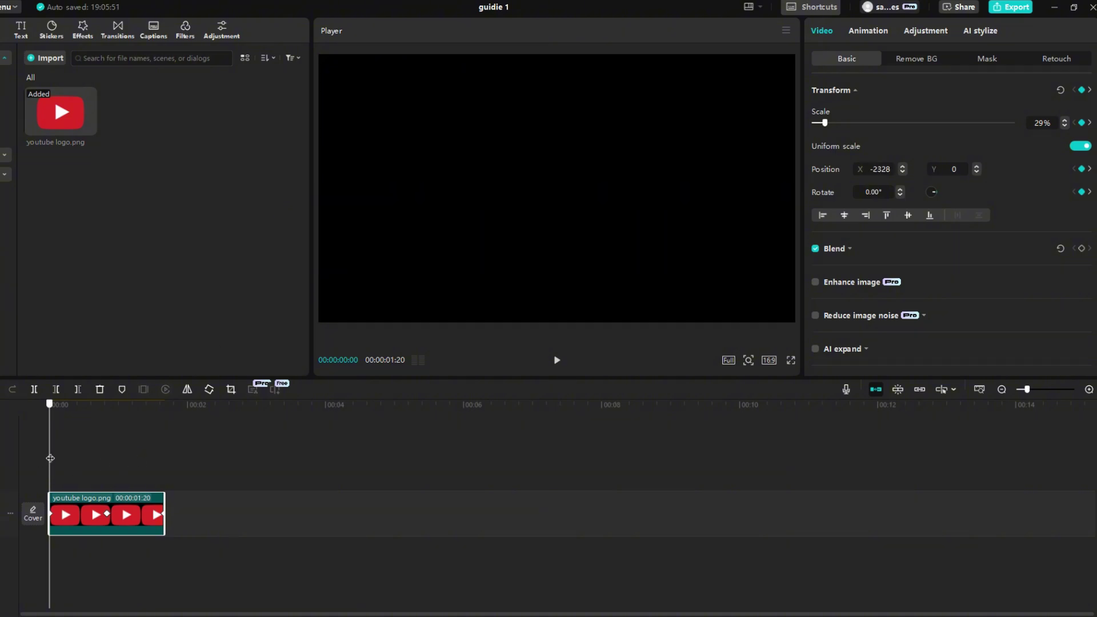
Add Transform keyframes to the logo clip at 00:00:00:15 and 00:00:01:05.
drag(50, 458, 107, 466)
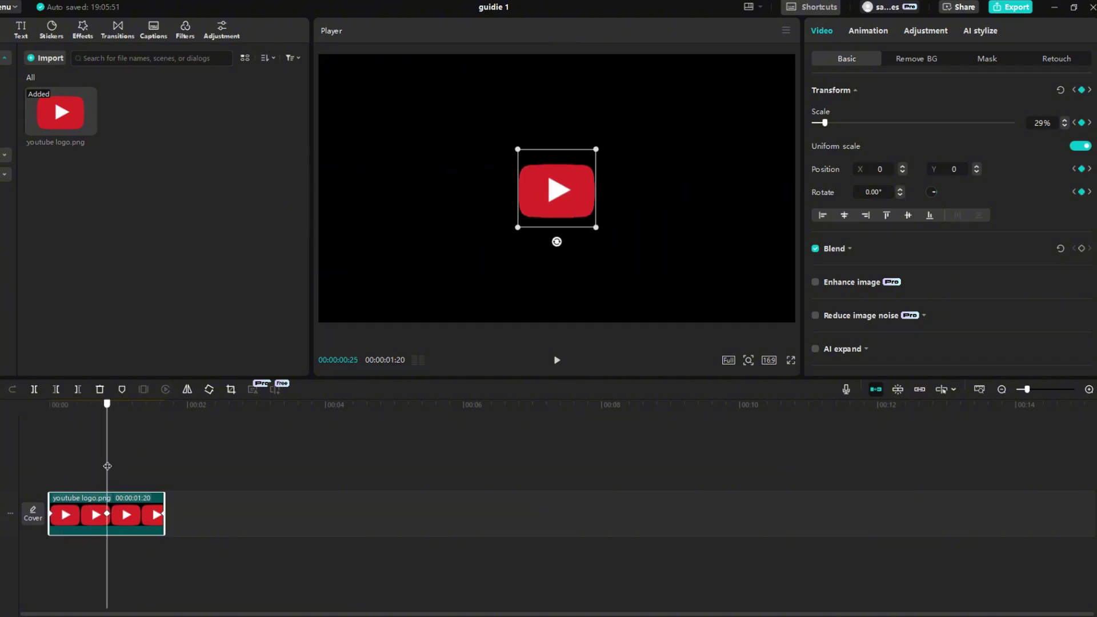
key(shift+Left)
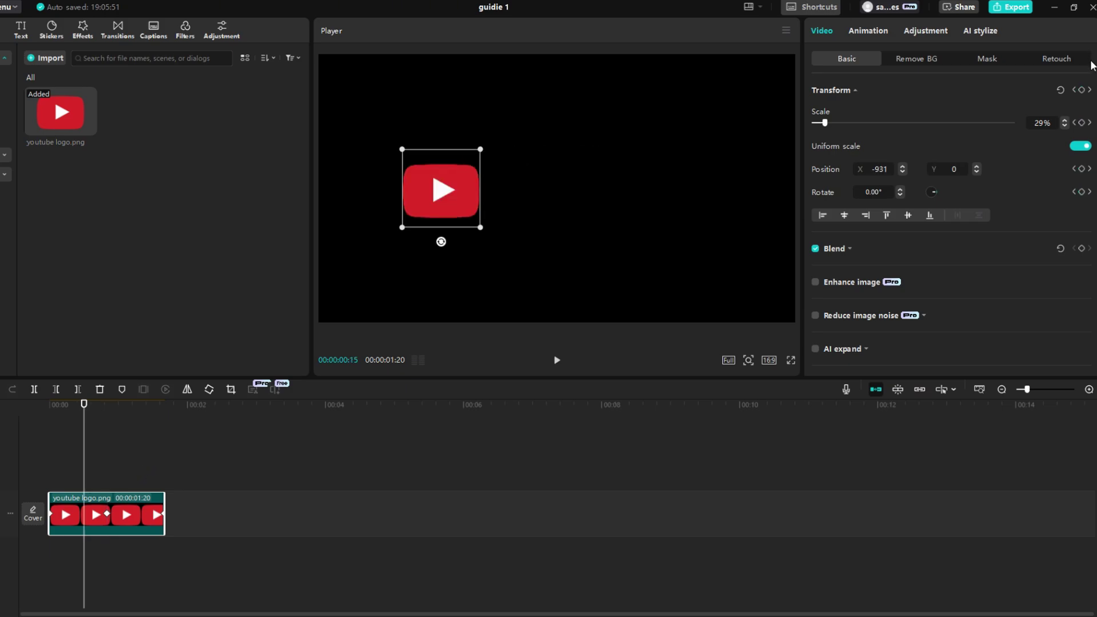
key(shift+Right)
key(shift+Right)
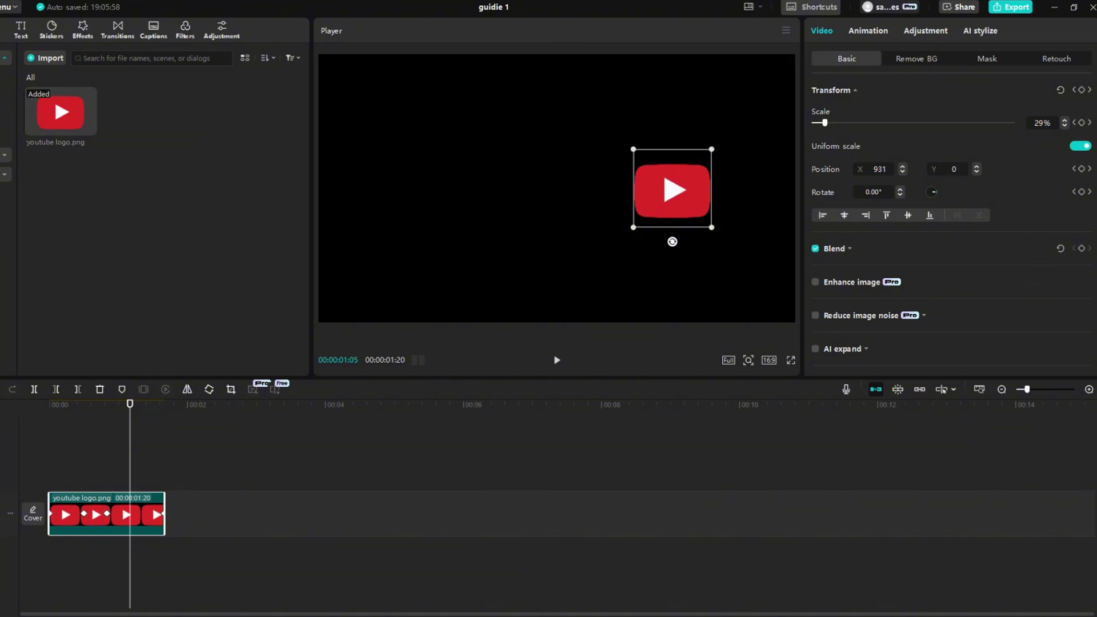
click(1081, 90)
Enlarge the logo at the middle keyframe (00:00:00:25), and set its scale to about 211% one frame further on so it fills the frame.
click(1074, 122)
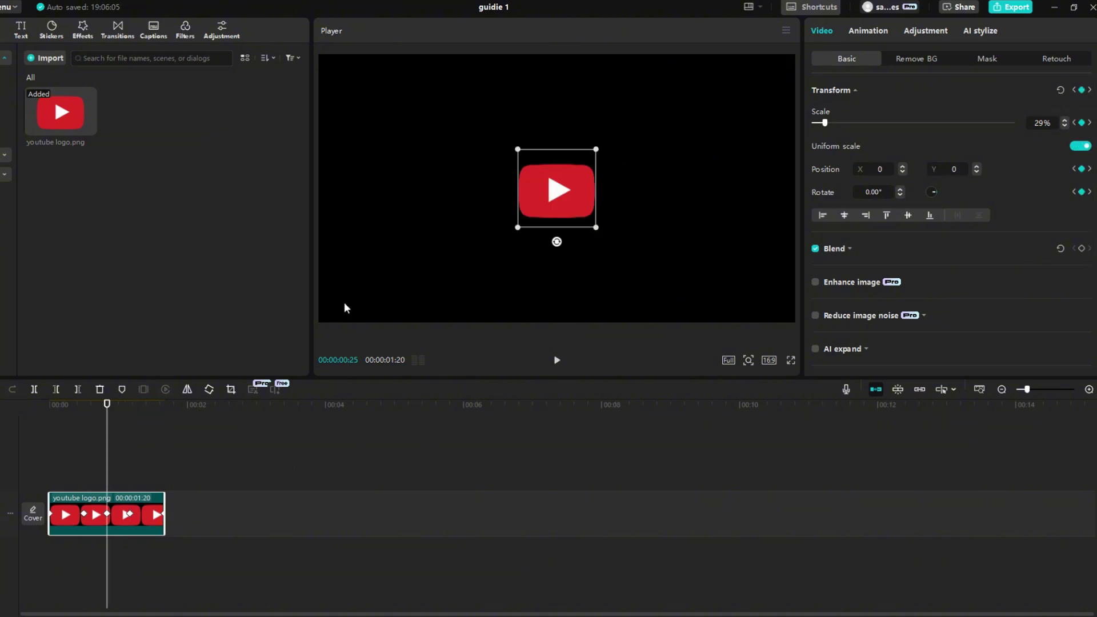
drag(516, 228, 192, 493)
key(Right)
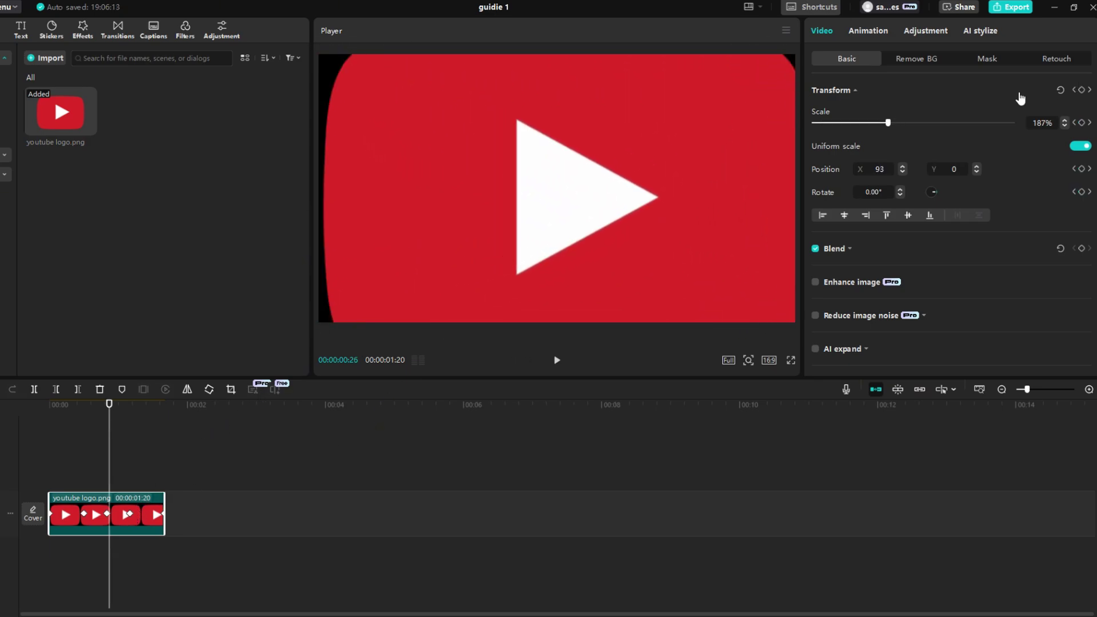
drag(888, 125, 897, 126)
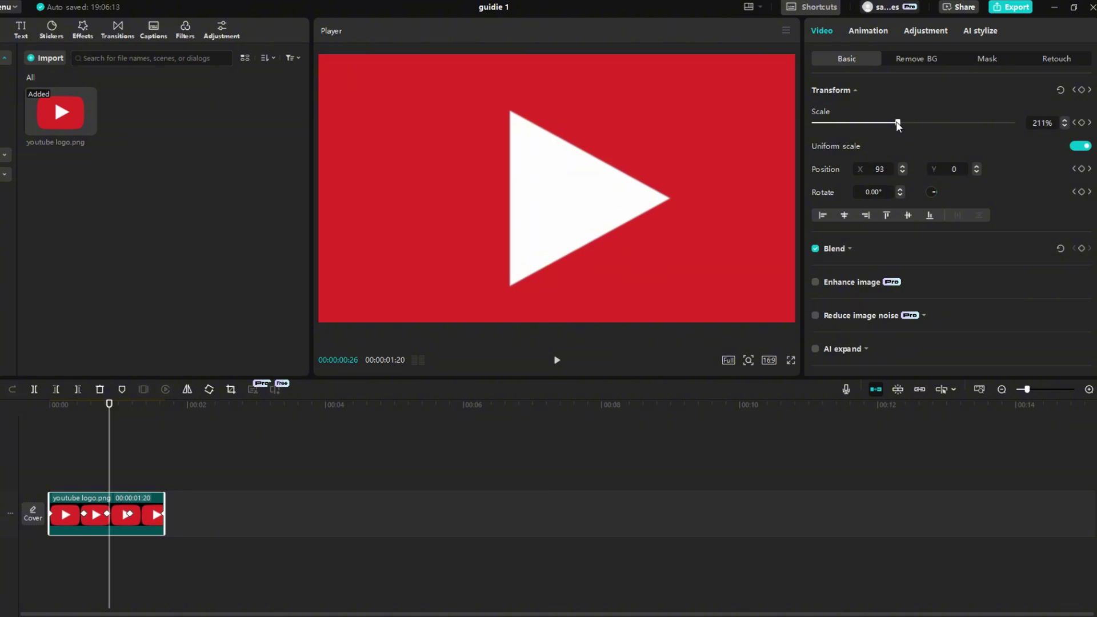
Play the logo animation from the start of the timeline.
drag(107, 488, 42, 491)
click(53, 485)
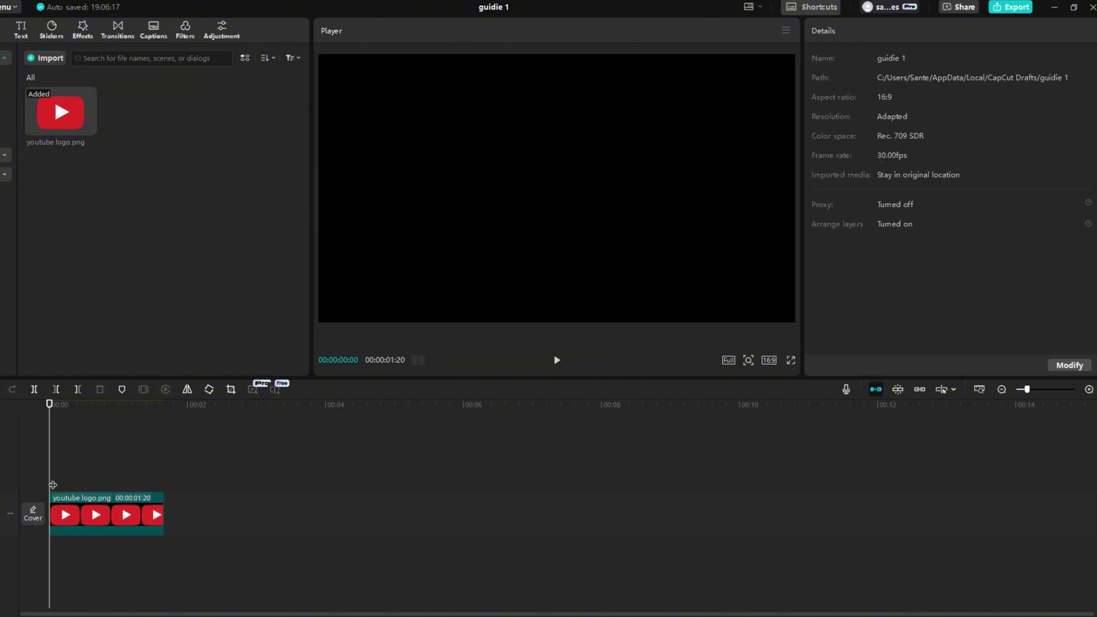
click(558, 361)
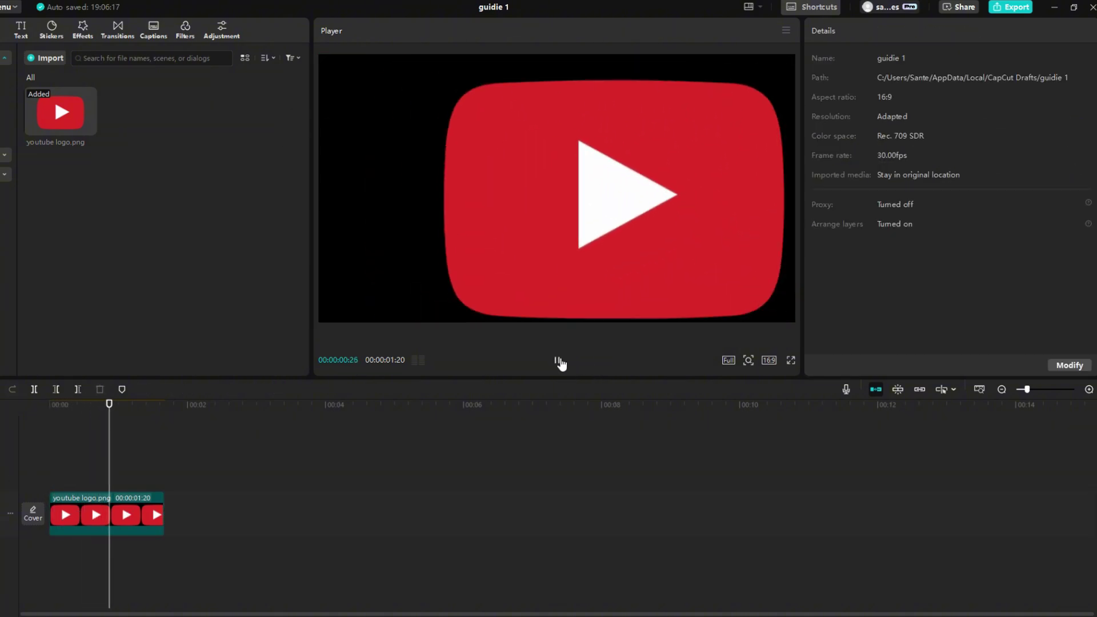
Centre the YouTube logo clip over the cut between box.mp4 and dogo sumer.mp4, and preview the sequence from the start.
drag(375, 443, 432, 448)
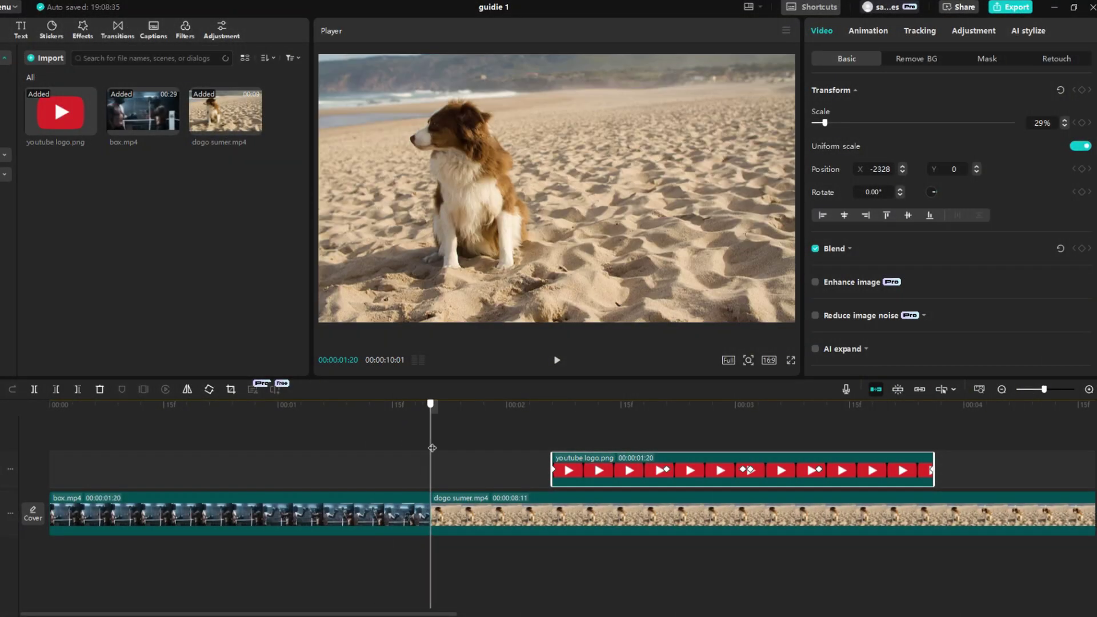
drag(707, 477, 397, 475)
click(289, 435)
key(Home)
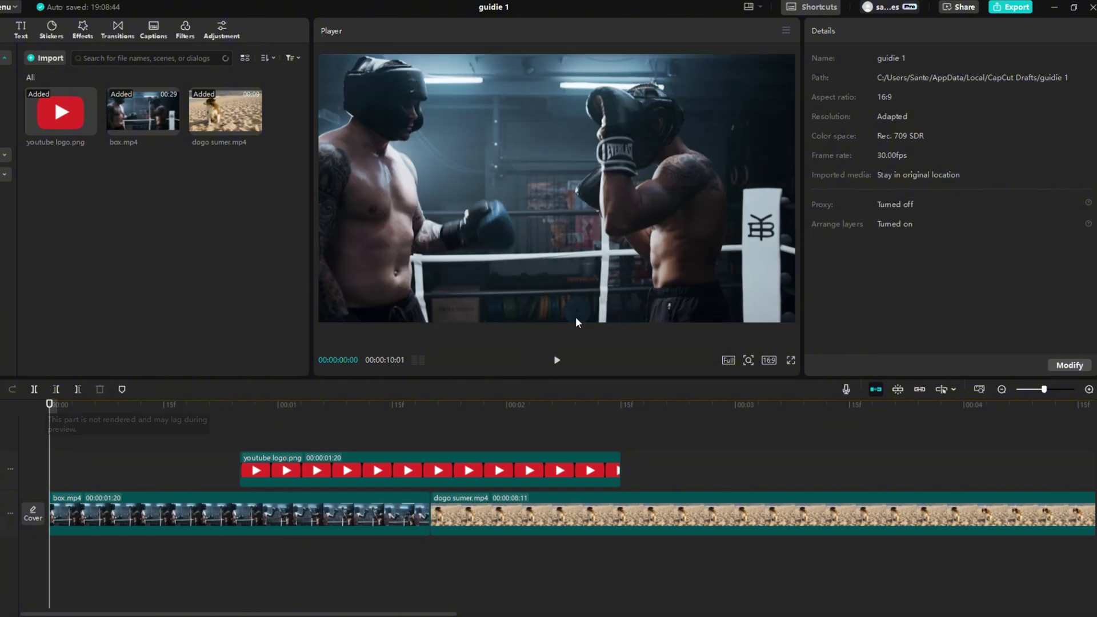
click(557, 360)
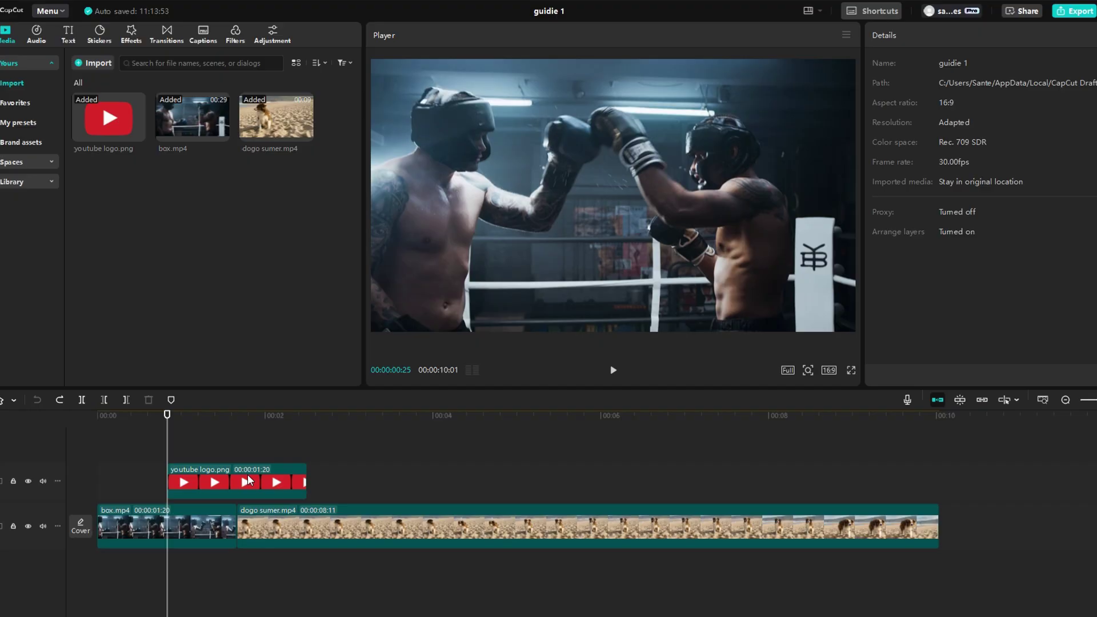
Convert the YouTube logo overlay into a compound clip and open its context options.
click(248, 479)
key(alt+g)
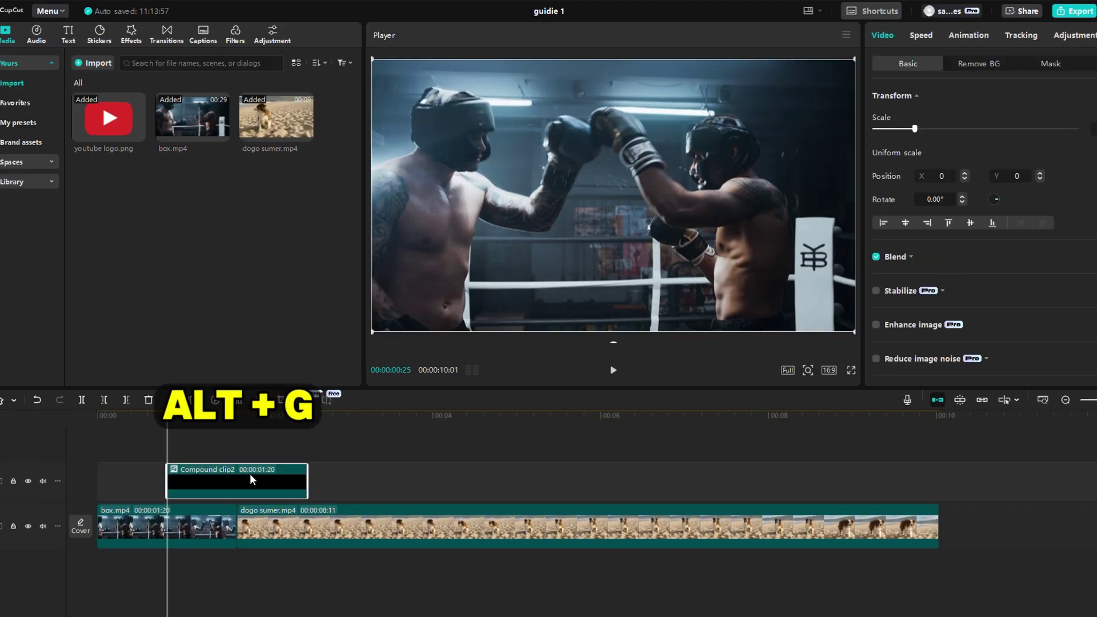
right_click(222, 482)
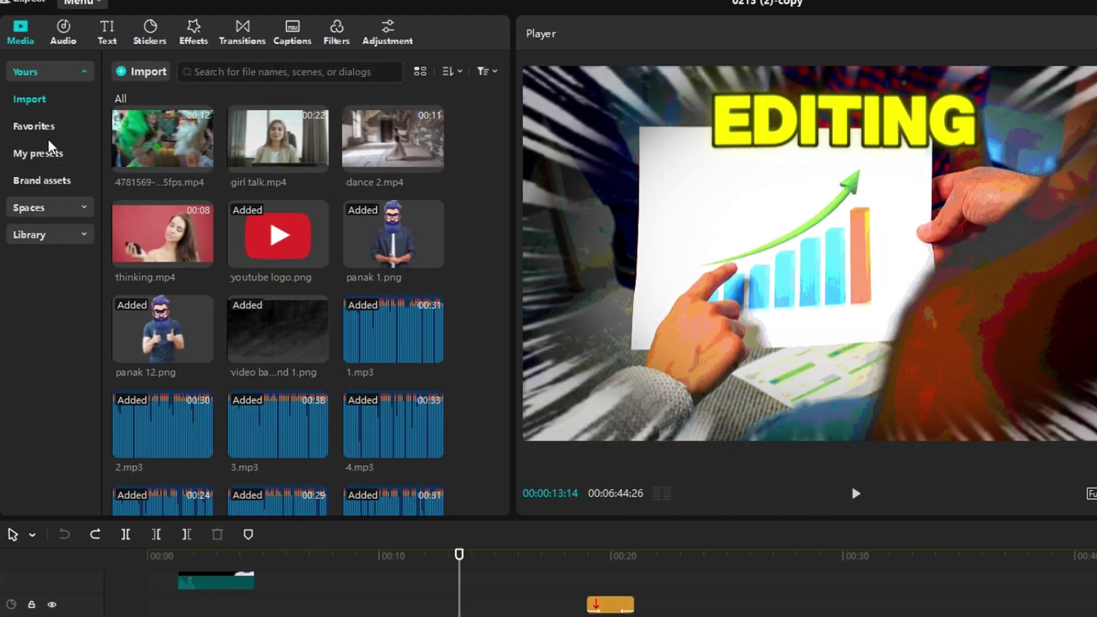
Place My presets15 from the saved presets on a track above the main clips, over the cut at about 00:00:13:14.
click(66, 163)
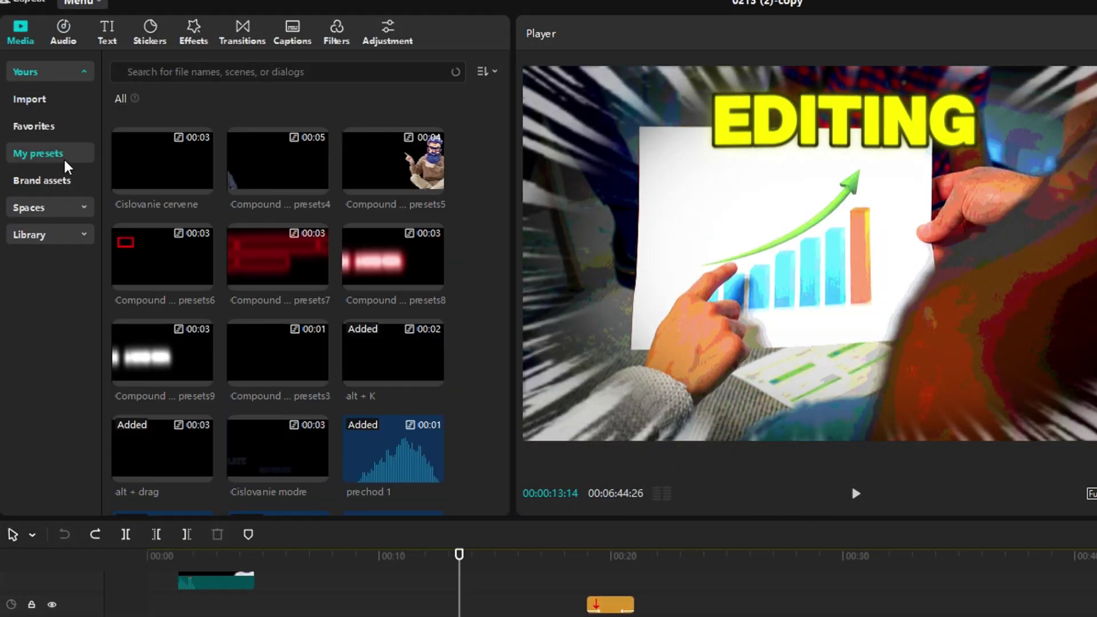
scroll(362, 328, down, 5)
scroll(365, 348, down, 5)
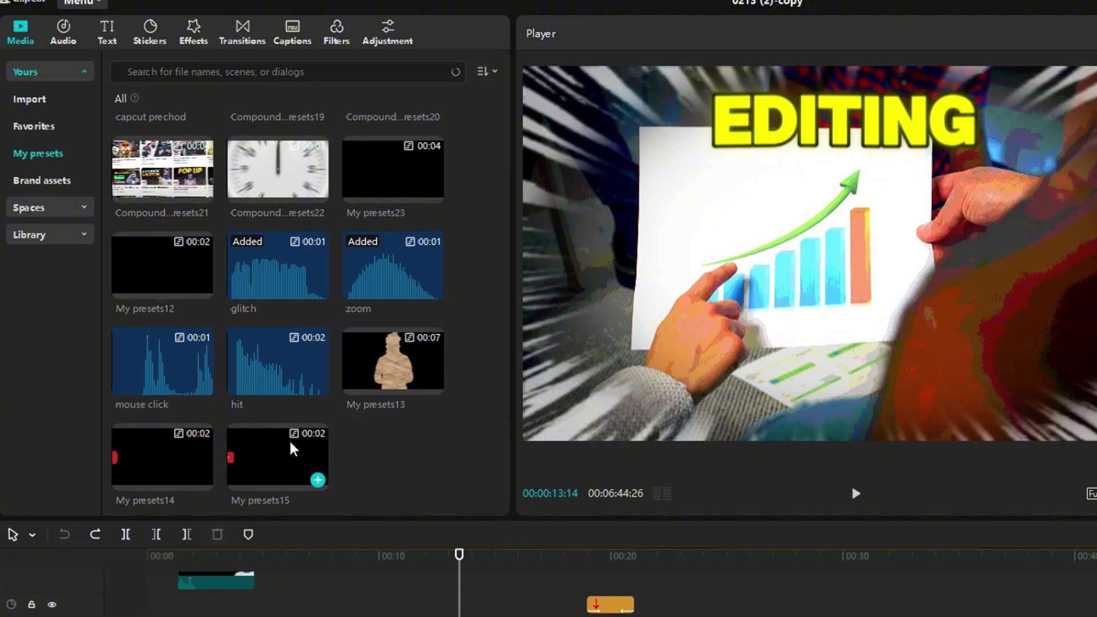
drag(293, 449, 436, 616)
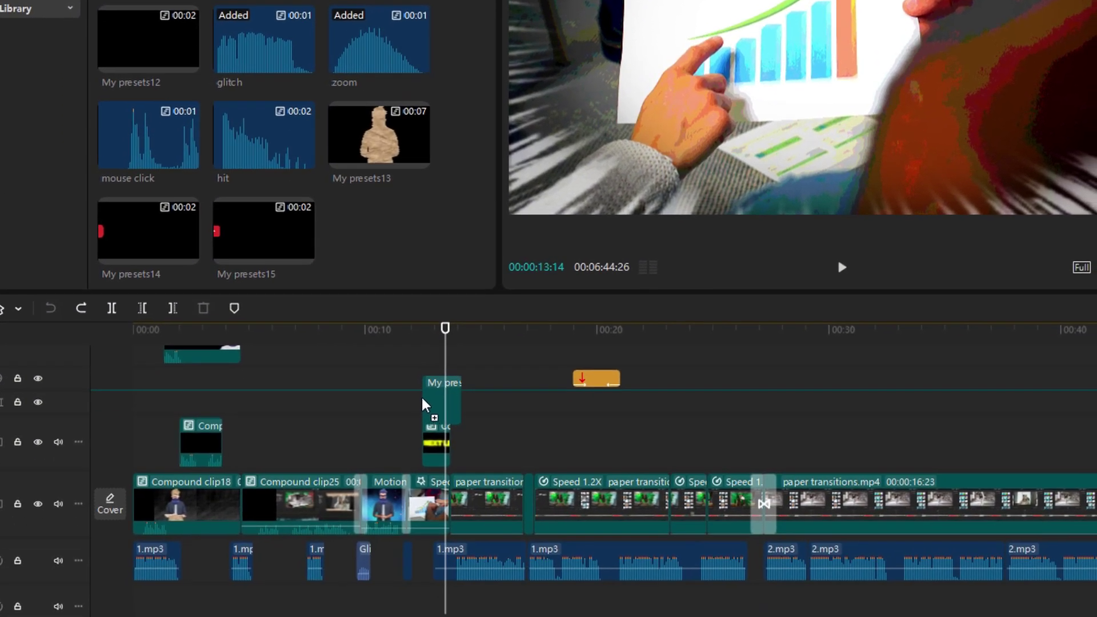
drag(424, 405, 437, 403)
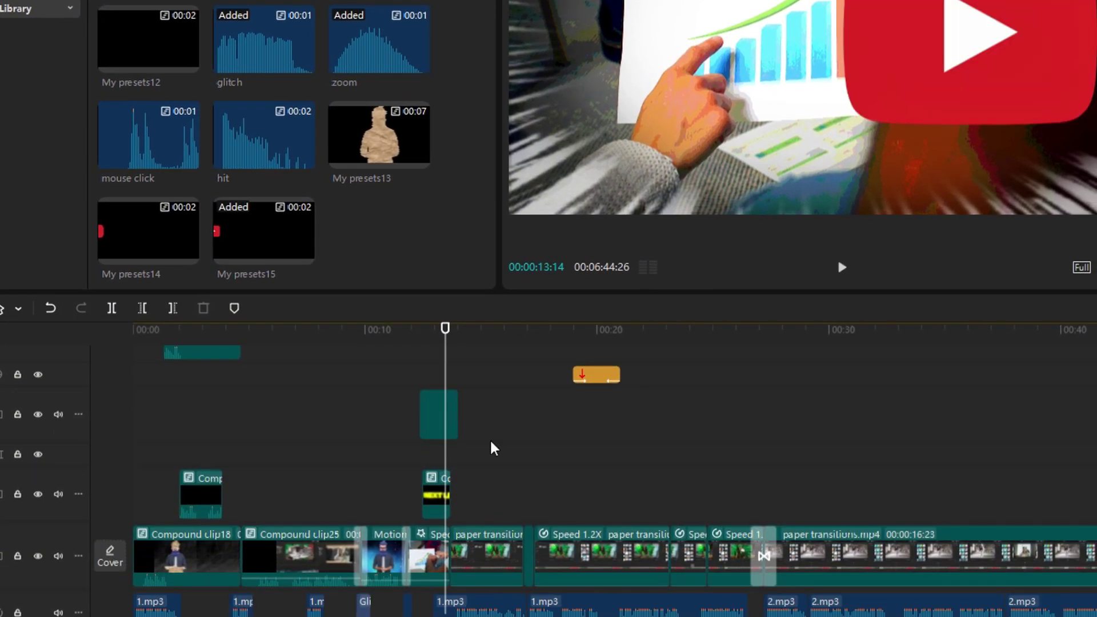
scroll(494, 468, up, 3)
drag(453, 409, 470, 409)
Play the section around the added logo preset to check the transition.
click(842, 266)
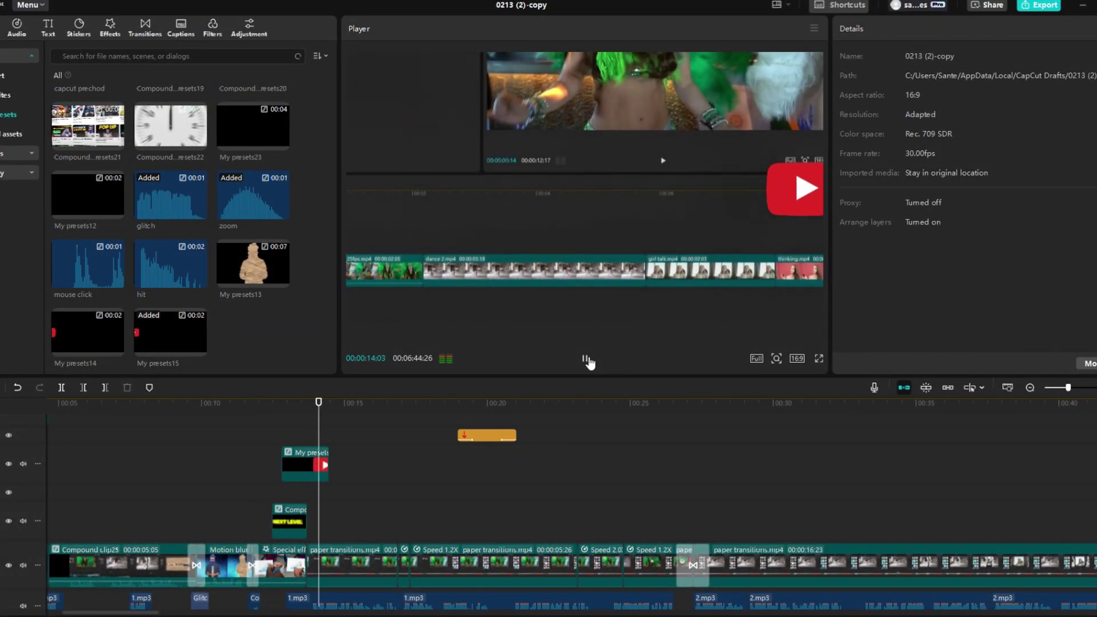
click(586, 360)
click(297, 469)
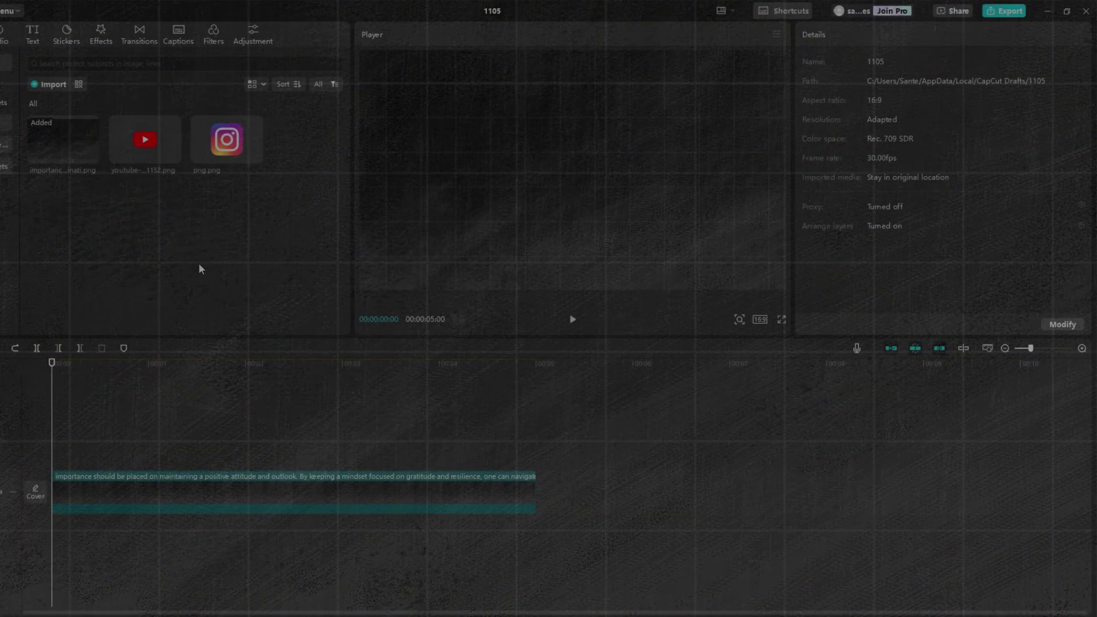
Add the Instagram logo image png.png on a track above the background clip, starting at 00:00.
mouse_move(204, 145)
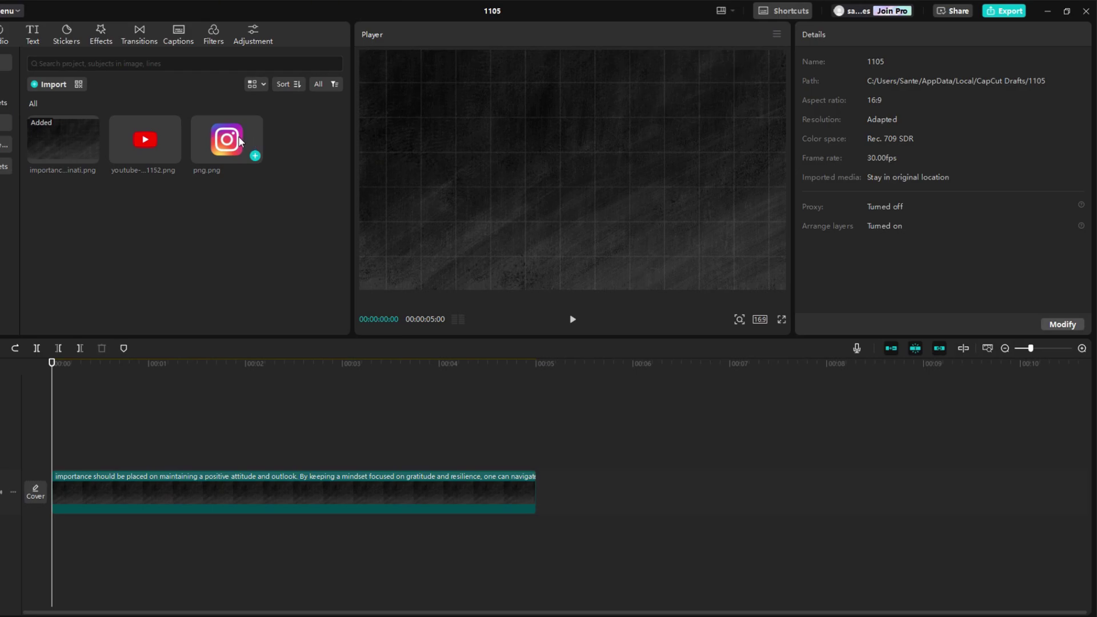
drag(240, 142, 99, 413)
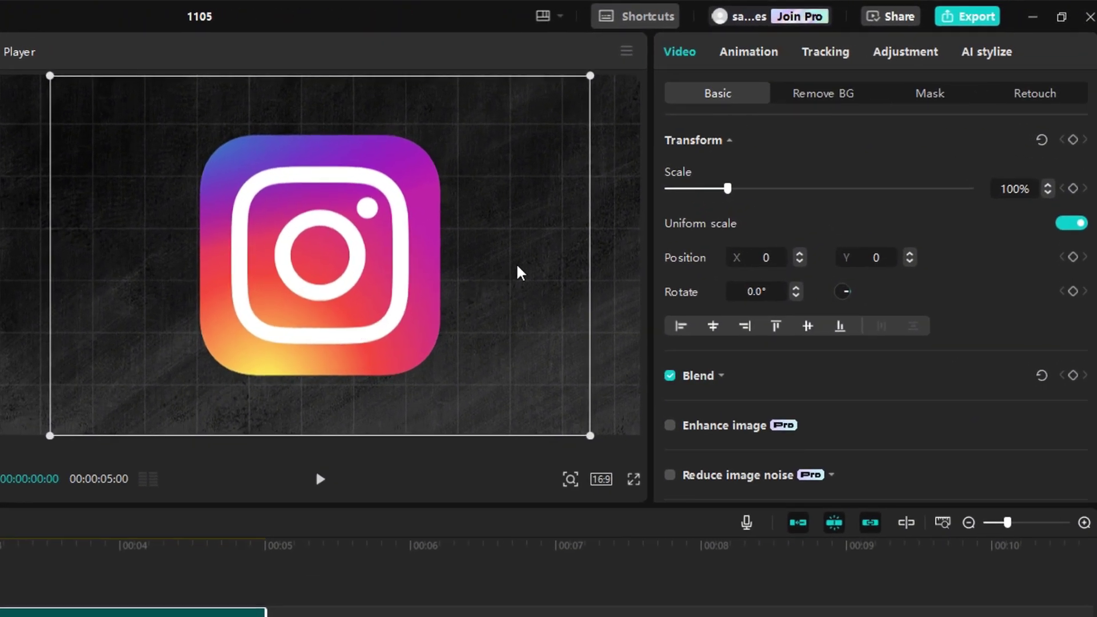
Raise the HSL lightness of the upper Instagram logo's red, orange, blue, purple and magenta tones to 100.
click(900, 58)
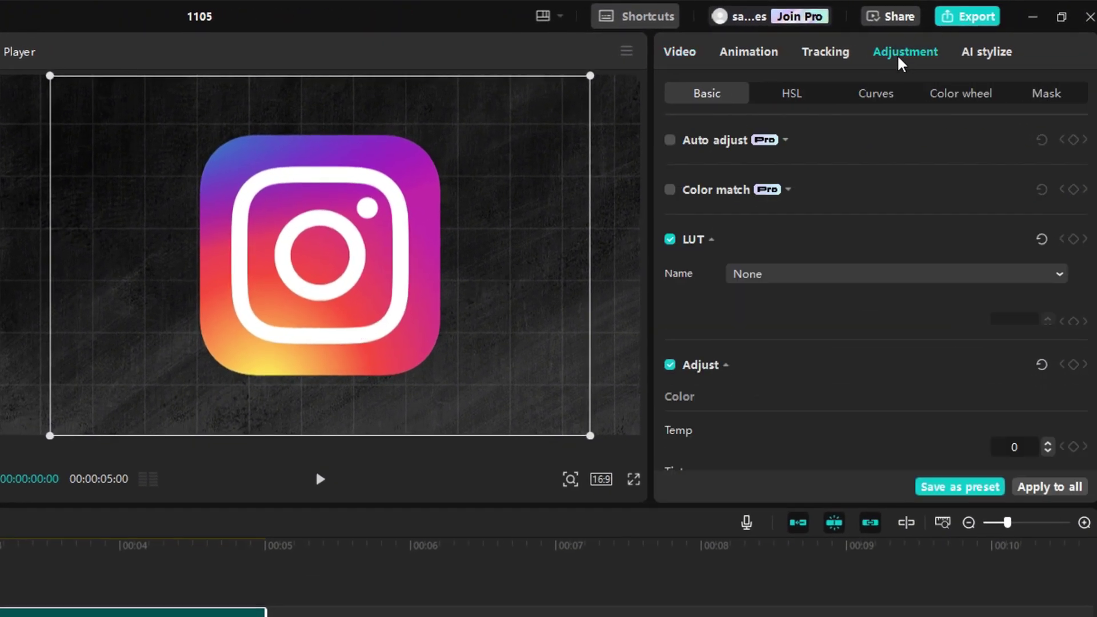
click(792, 94)
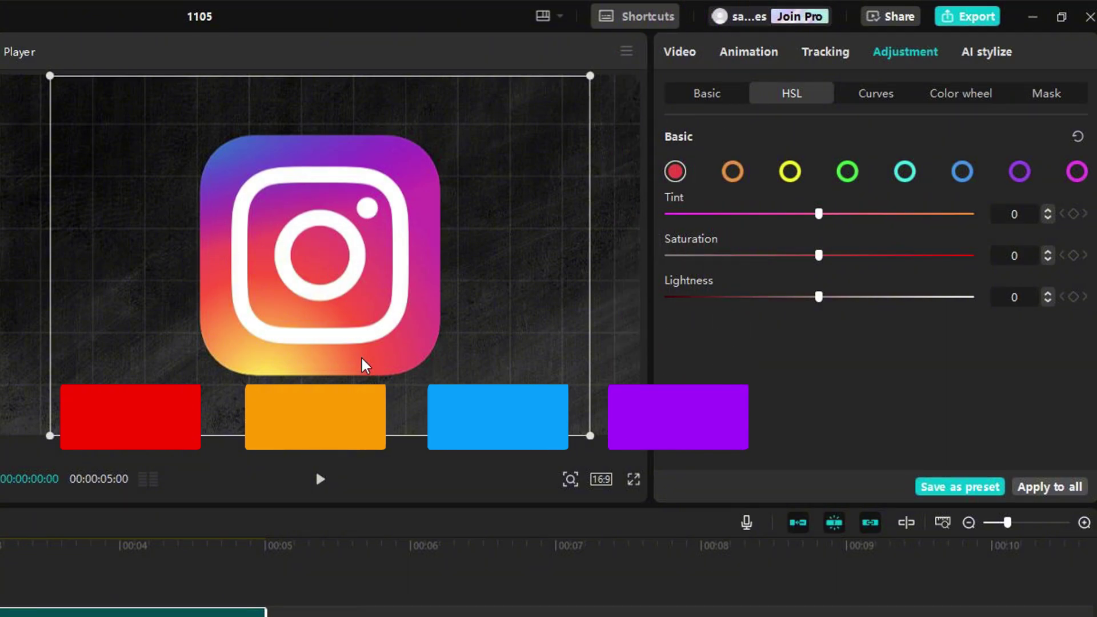
click(732, 171)
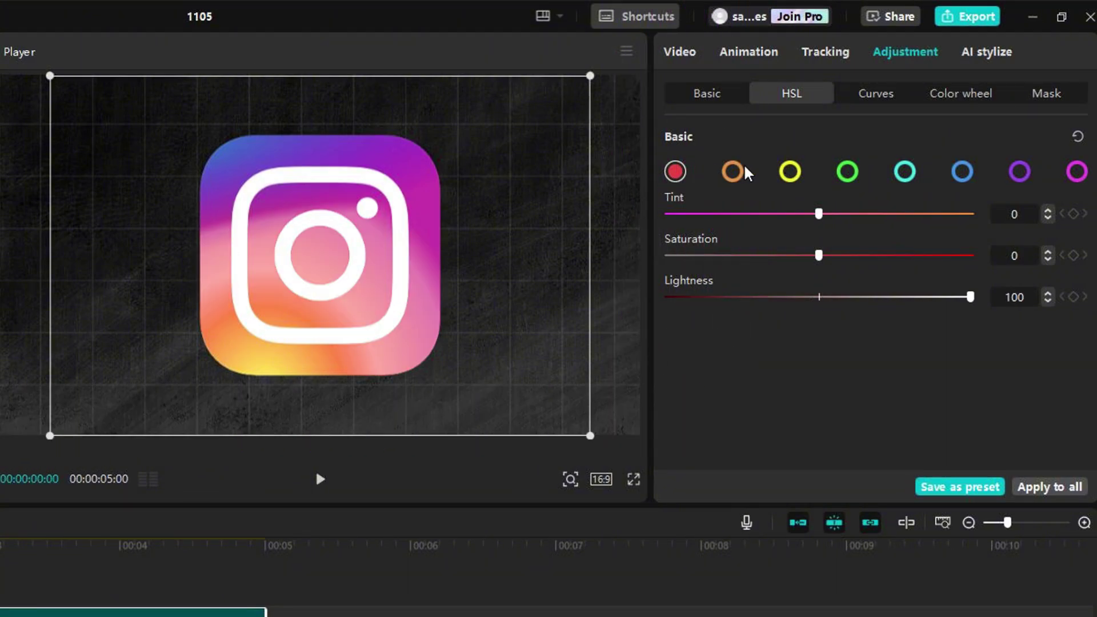
click(959, 181)
drag(818, 297, 970, 297)
click(1019, 172)
click(1076, 171)
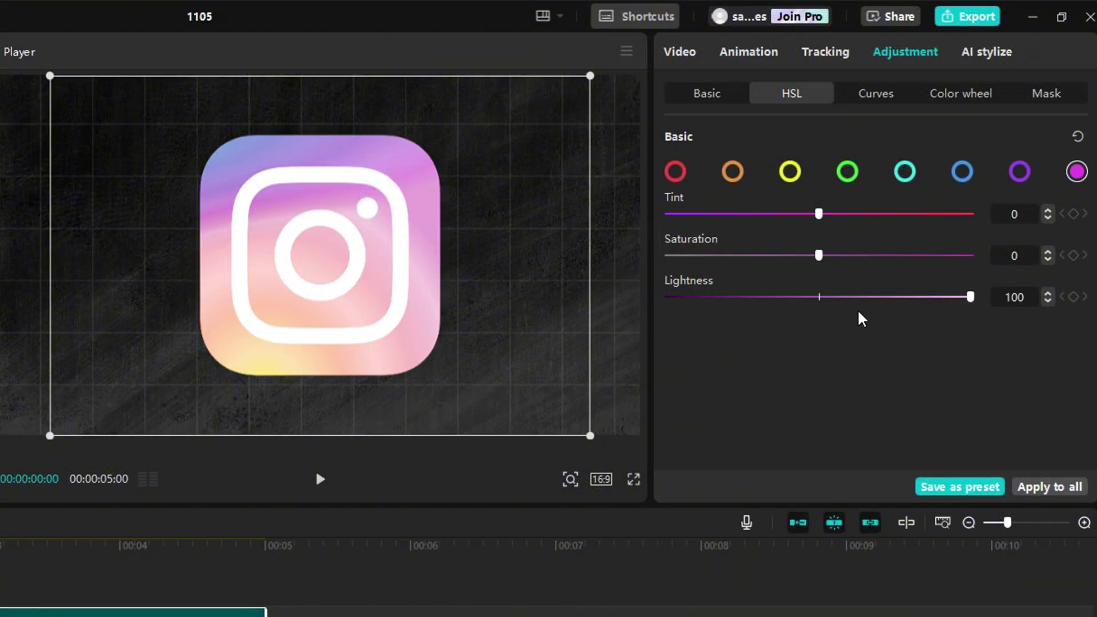
Apply a Mirror mask to the upper logo, rotated -55° with size 308, positioned at X -882, Y 647.
click(694, 57)
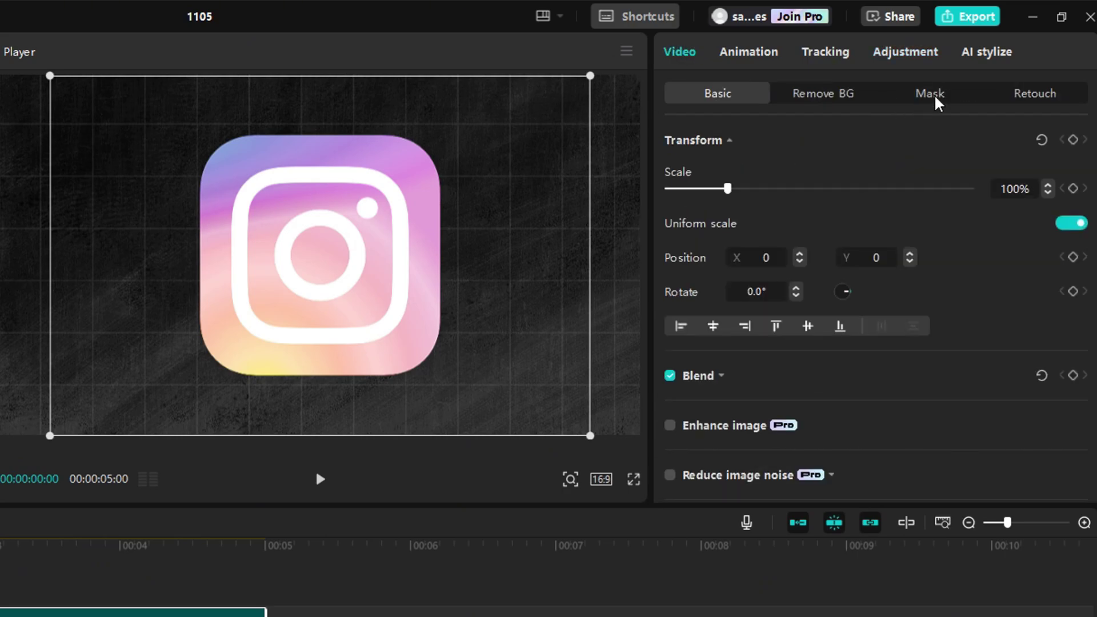
click(931, 95)
click(834, 194)
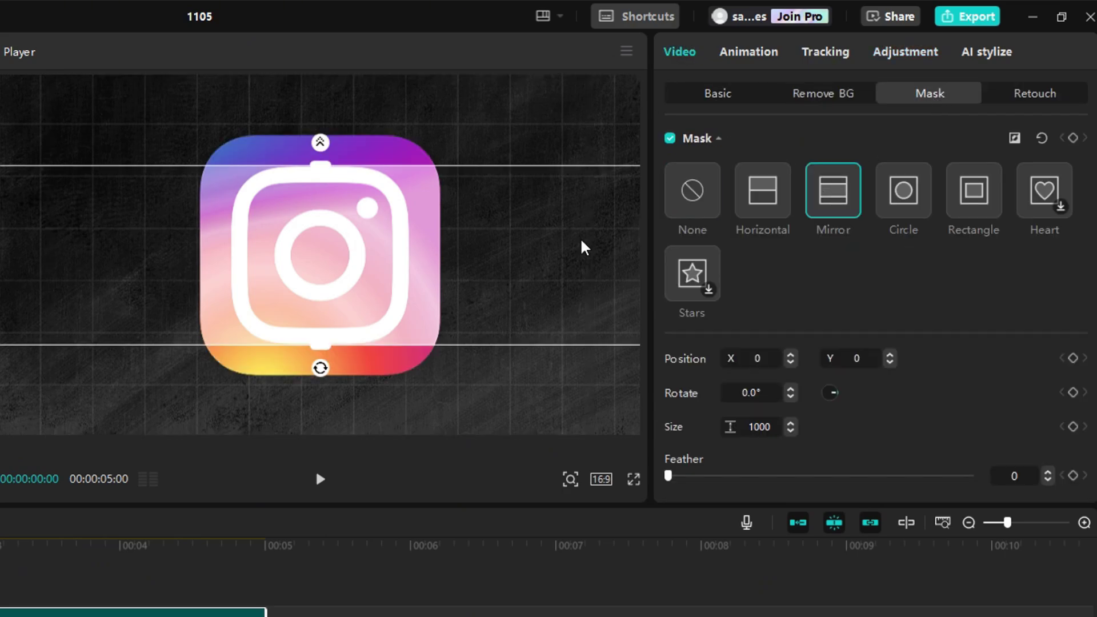
drag(311, 348, 391, 307)
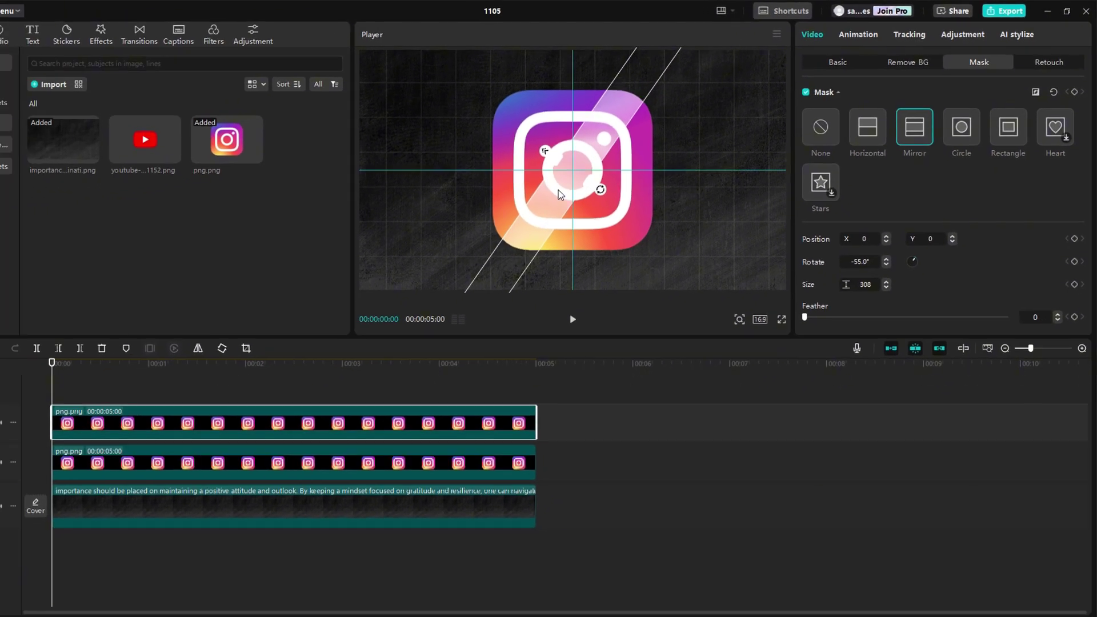
drag(558, 195, 454, 117)
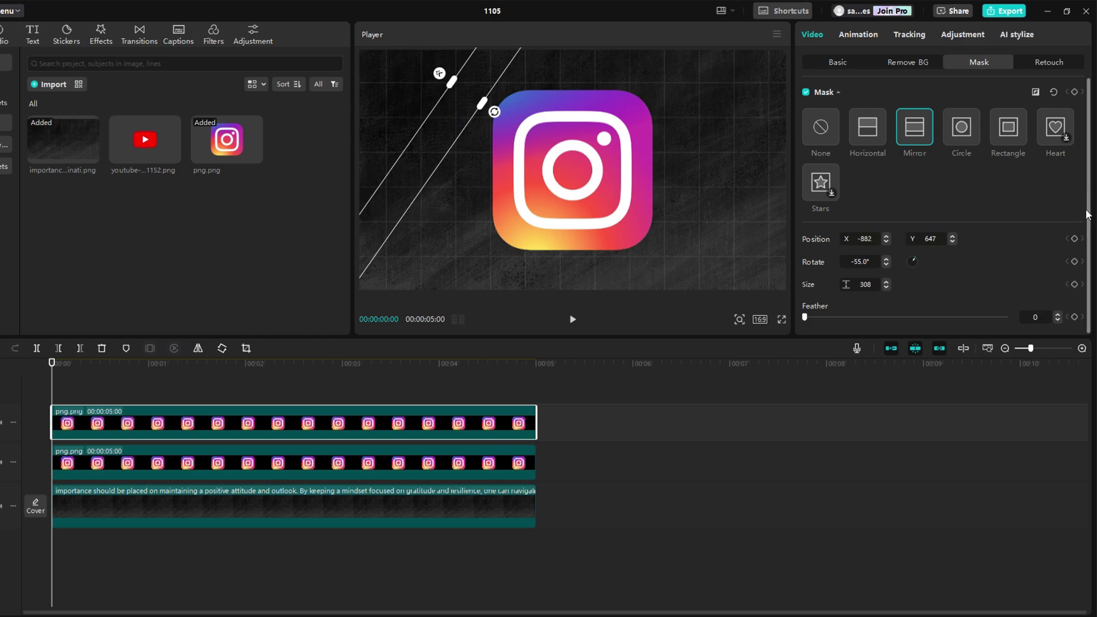
Keyframe the mask position at 00:00, move the mask diagonally across past the logo at 00:01, and preview the sweep.
click(1075, 239)
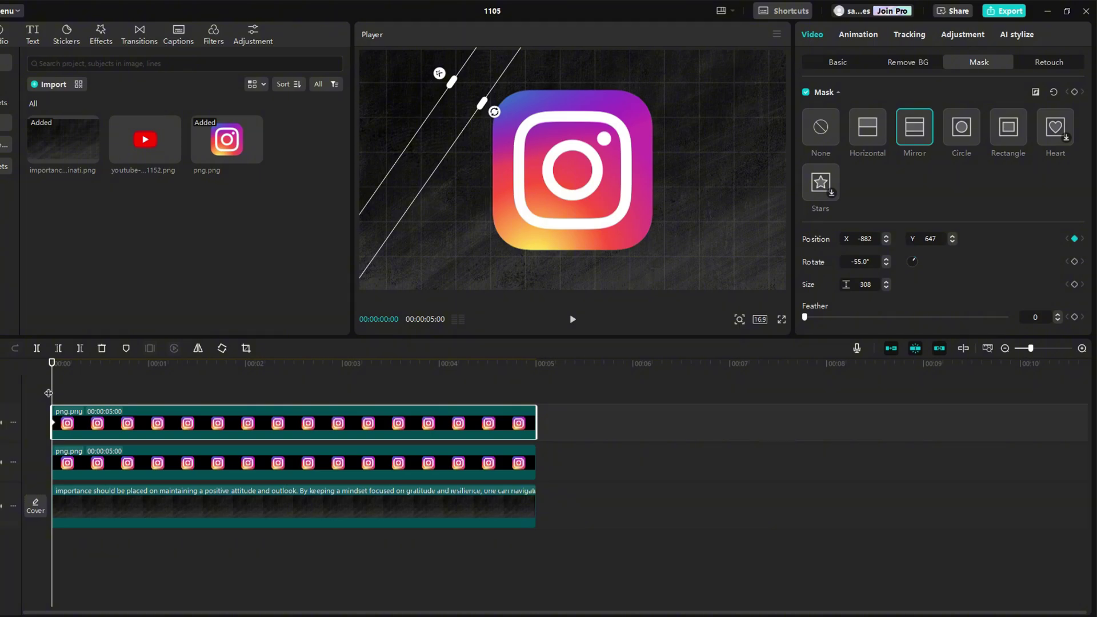
drag(48, 393, 149, 387)
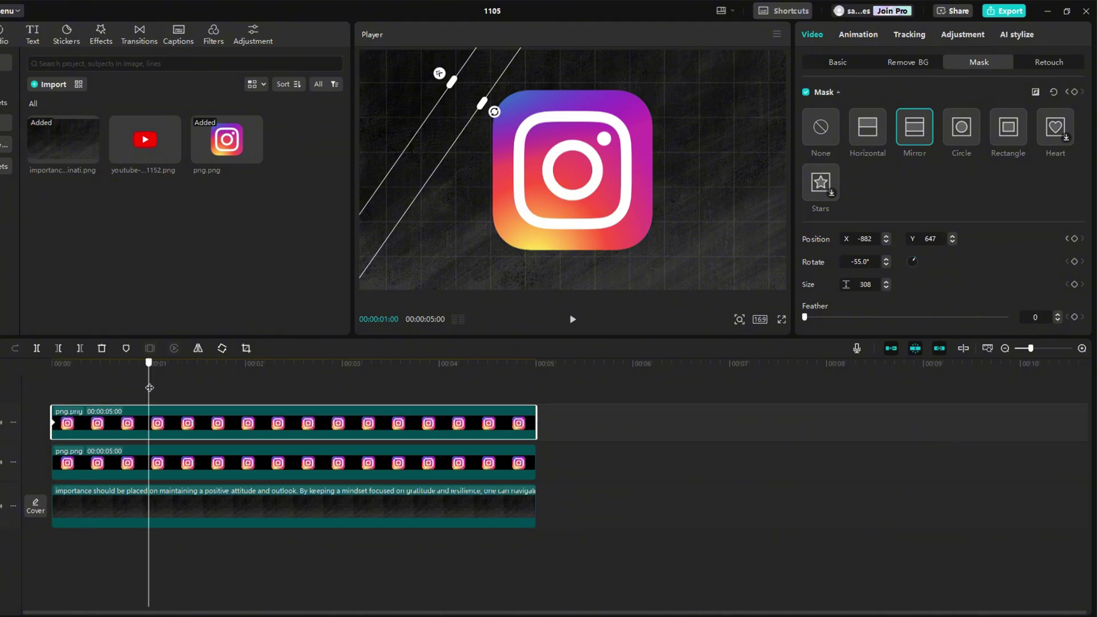
drag(421, 186, 656, 310)
click(572, 319)
key(space)
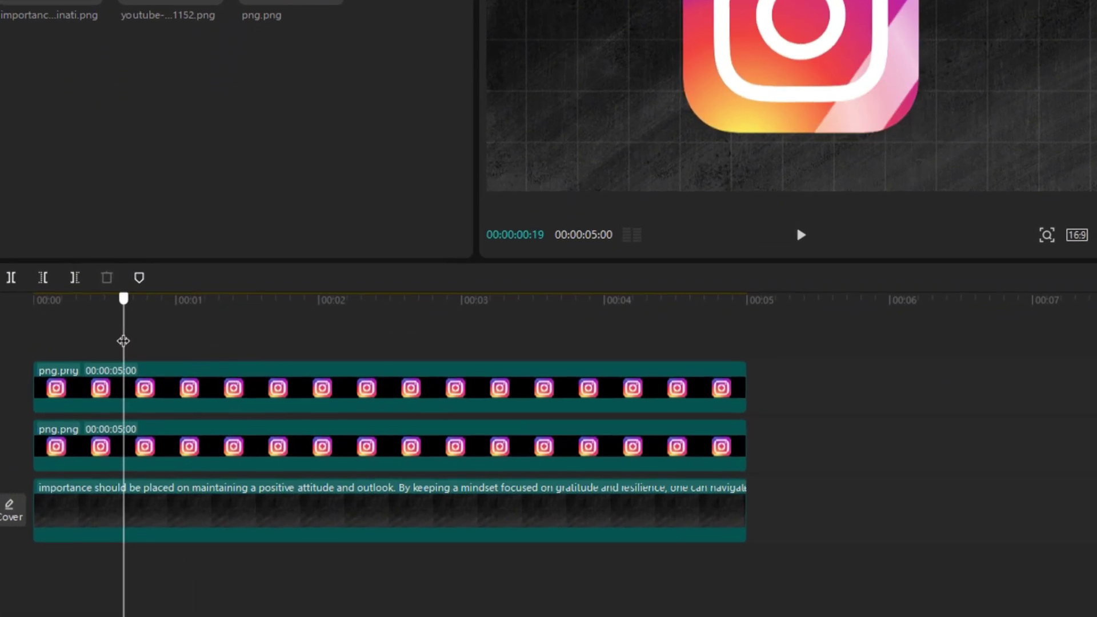
Move the top logo clip's second mask keyframe earlier and replay the shine animation from the start.
click(136, 427)
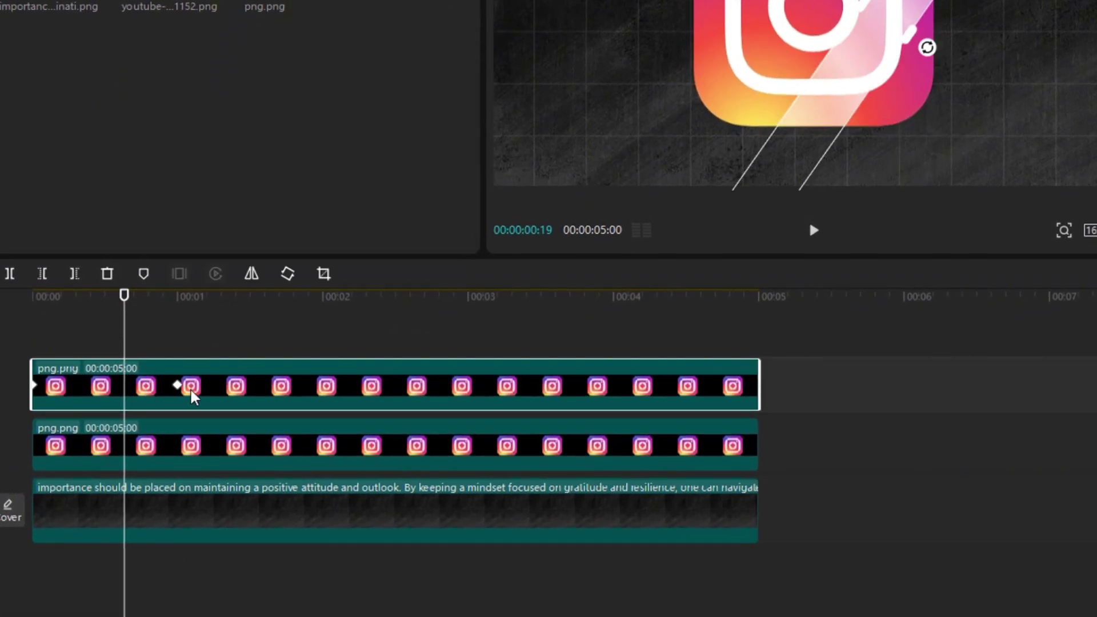
drag(150, 385, 131, 384)
drag(112, 313, 32, 313)
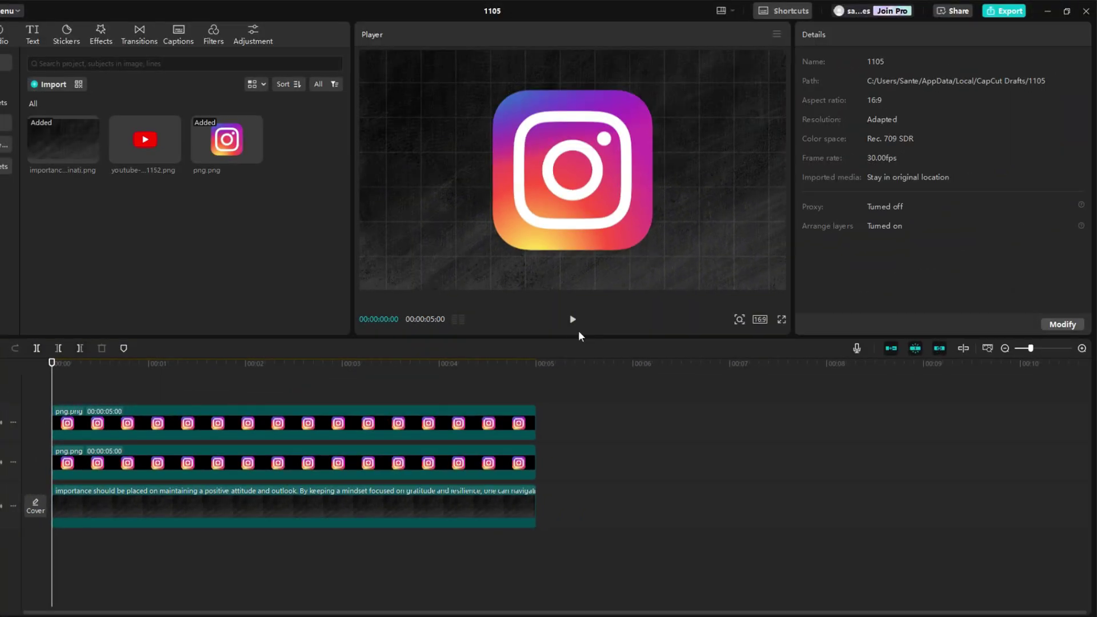
click(572, 320)
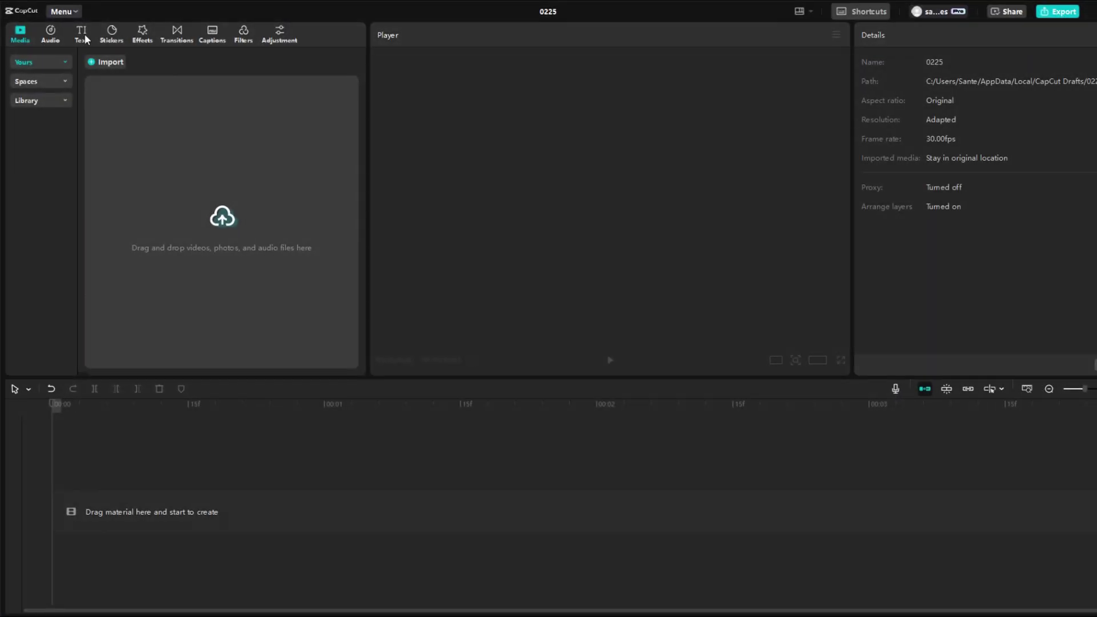
Add a default text clip at 00:00 and place the Glow 2 effect above it with size 20.
click(81, 33)
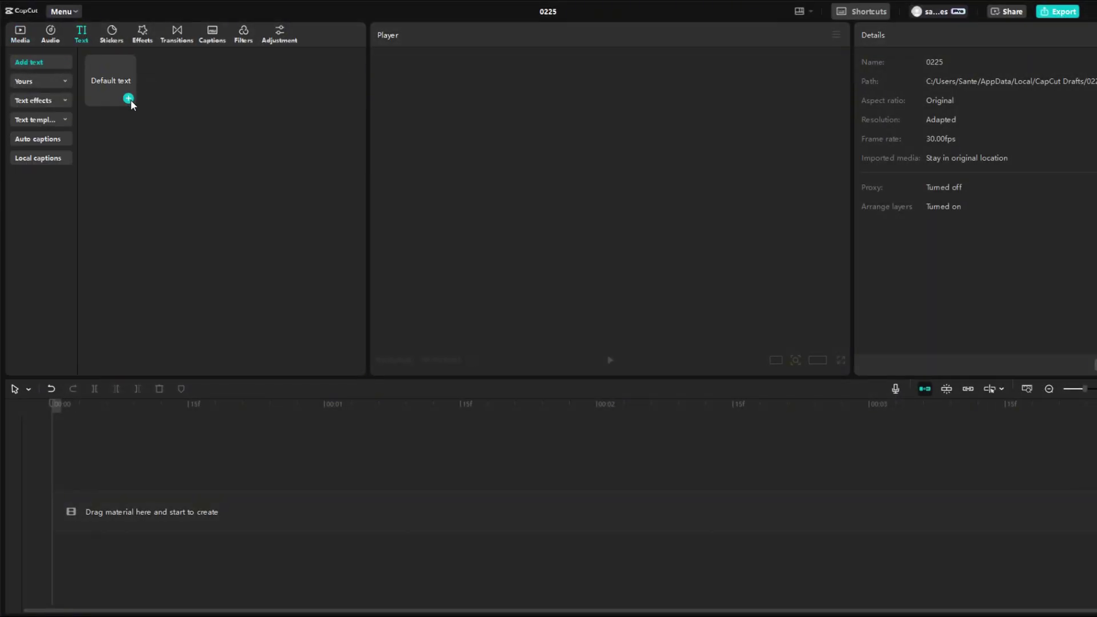
click(128, 98)
click(141, 40)
click(111, 63)
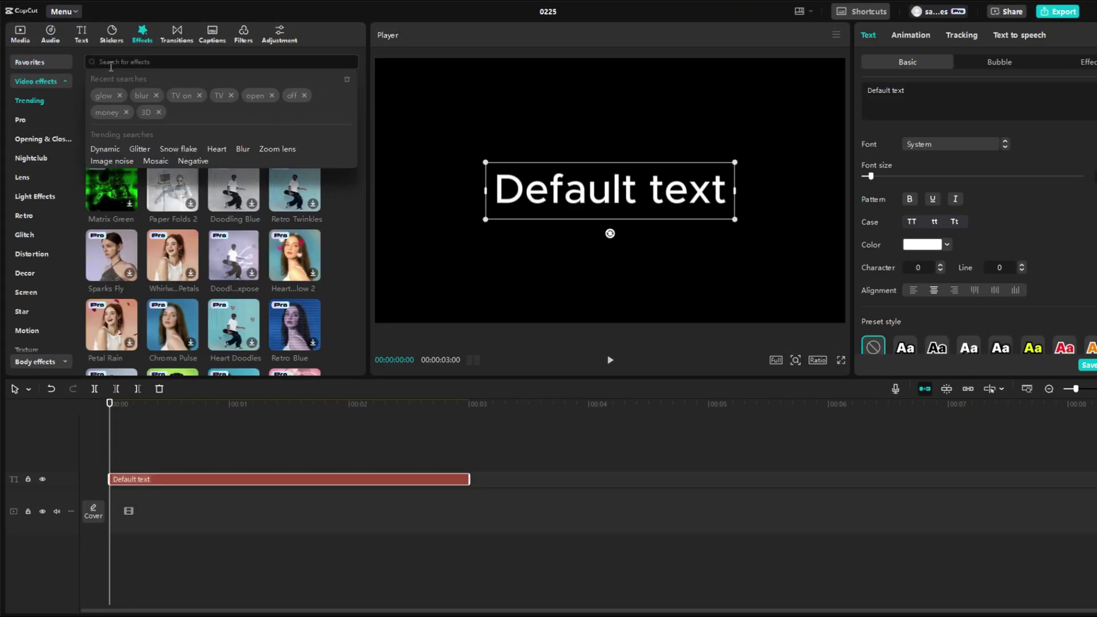
click(103, 96)
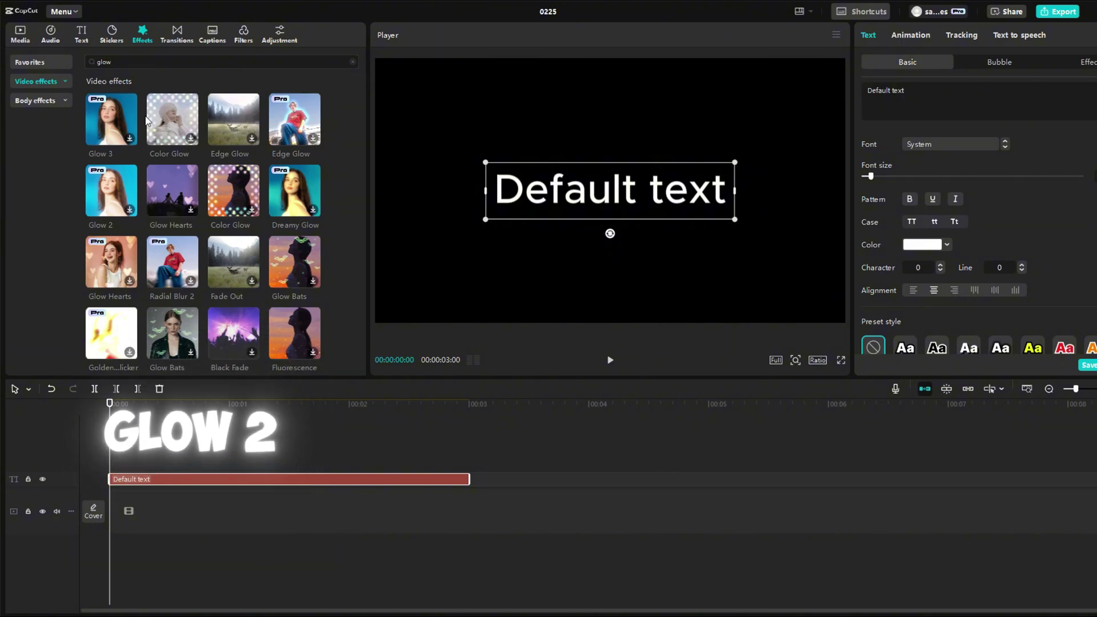
drag(103, 194, 107, 463)
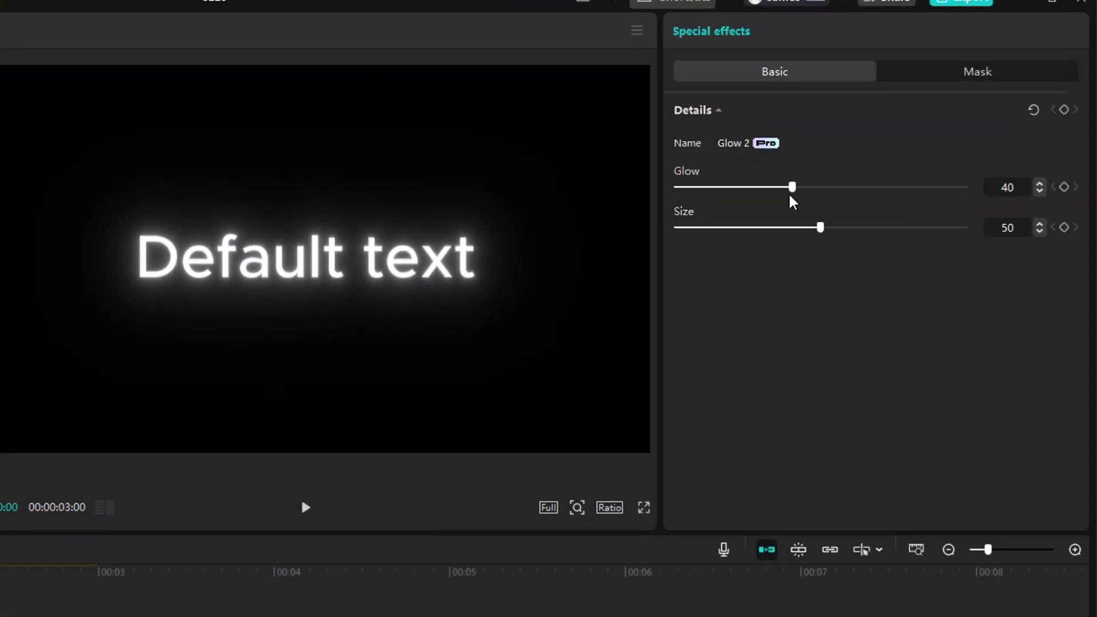
drag(815, 233, 738, 229)
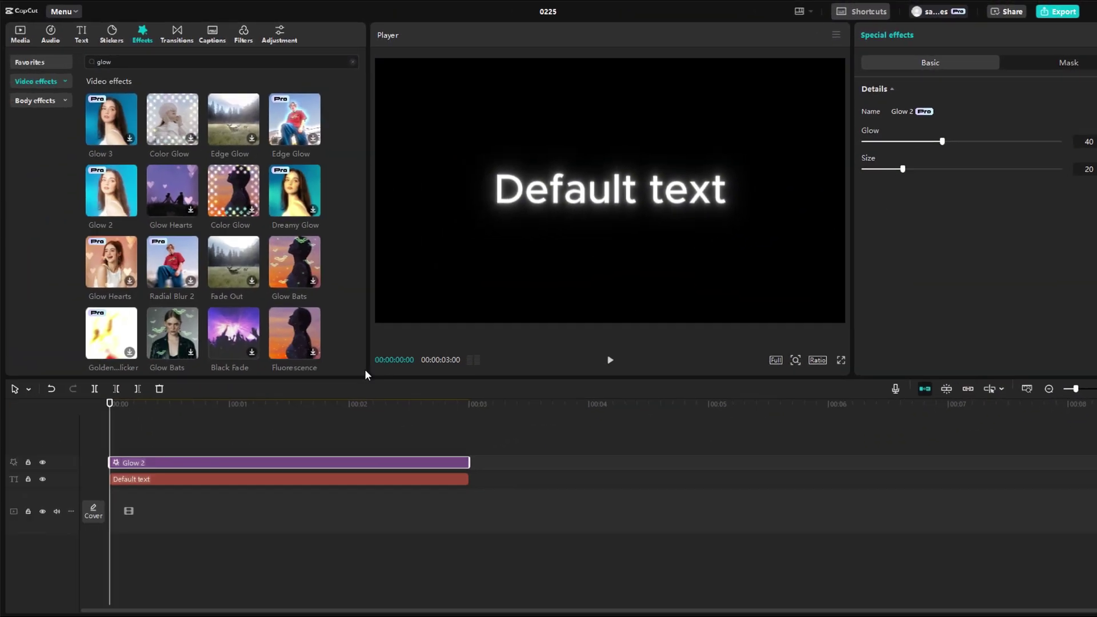
Combine the Glow 2 effect and the text into a compound clip.
drag(178, 444, 181, 482)
right_click(181, 482)
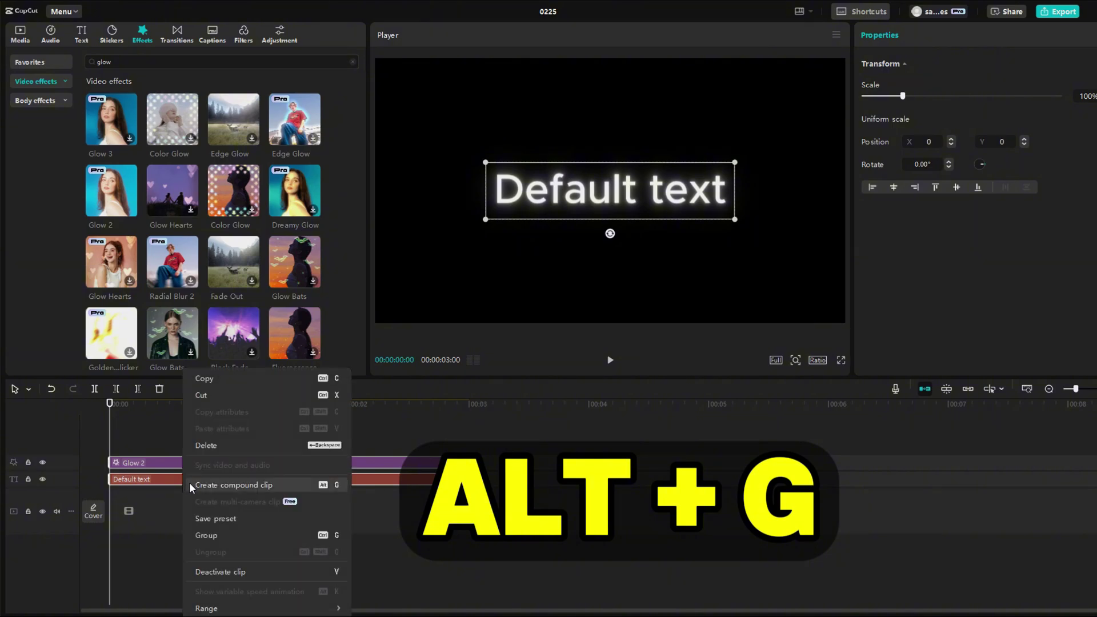
click(221, 484)
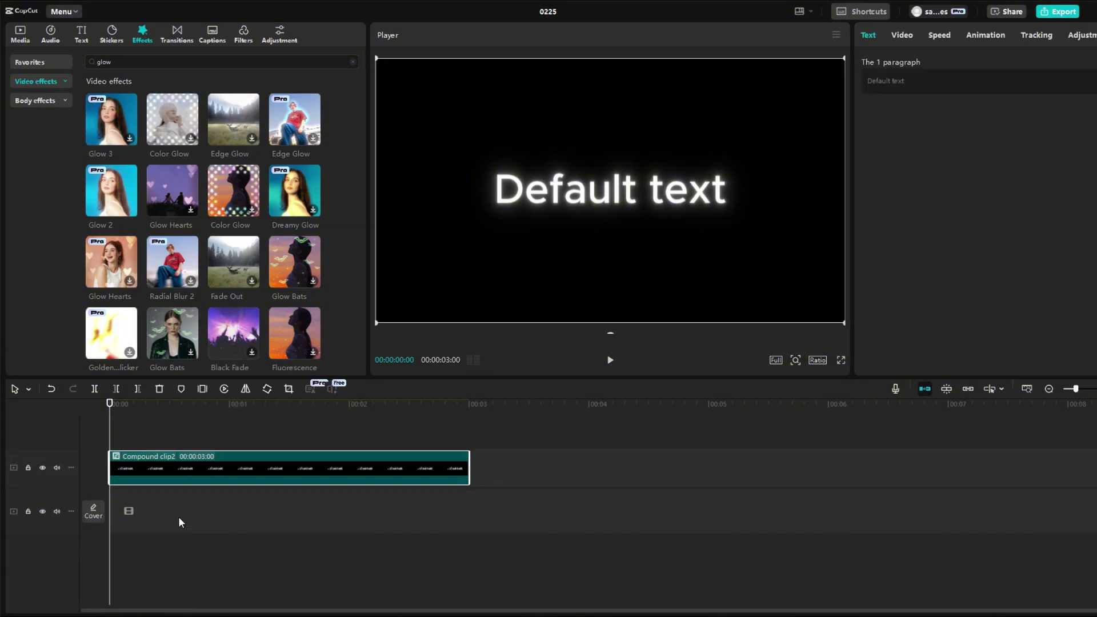
Open the compound clip for editing and set its text font to Rubik-Bold.
double_click(217, 471)
click(195, 479)
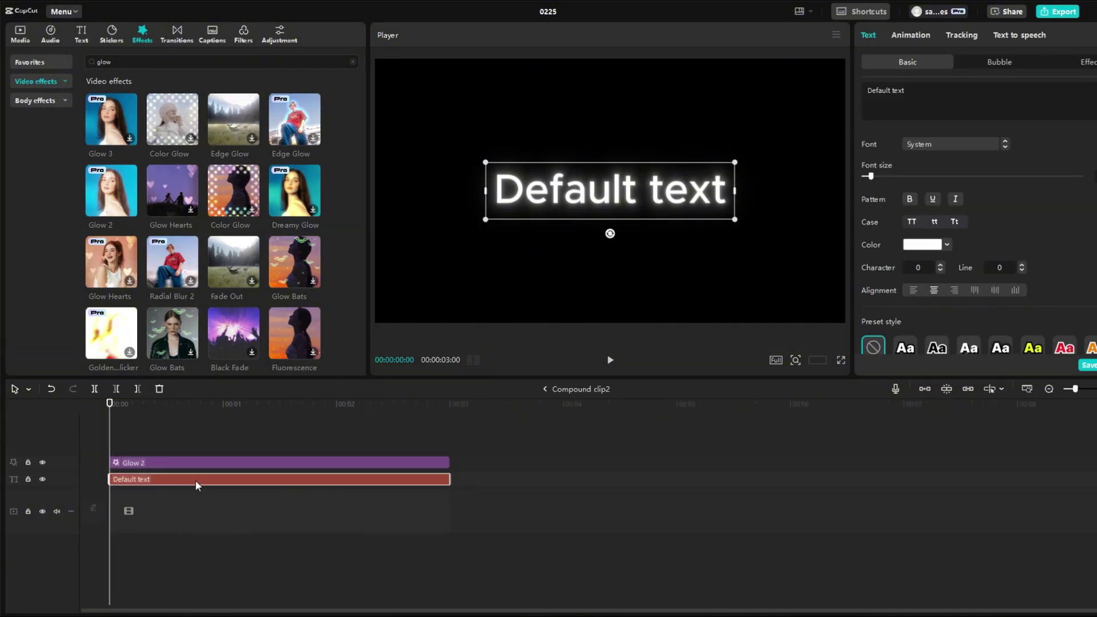
click(961, 143)
click(952, 265)
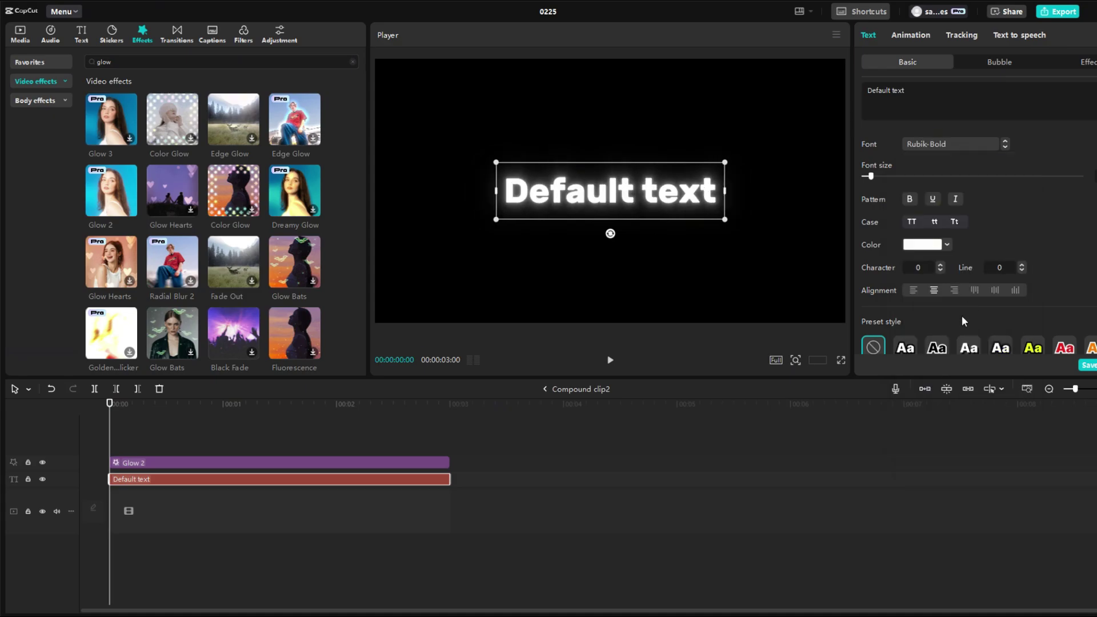
Set the text colour to red FF3511 and return to the main timeline.
click(946, 245)
click(967, 346)
drag(990, 276, 1000, 257)
click(901, 347)
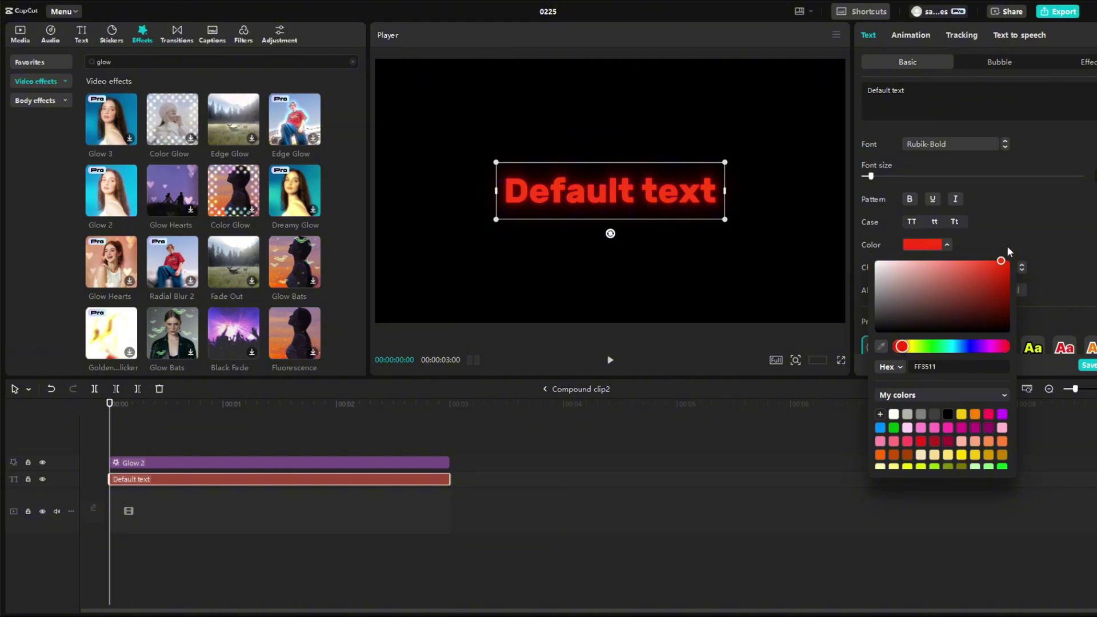
click(1012, 218)
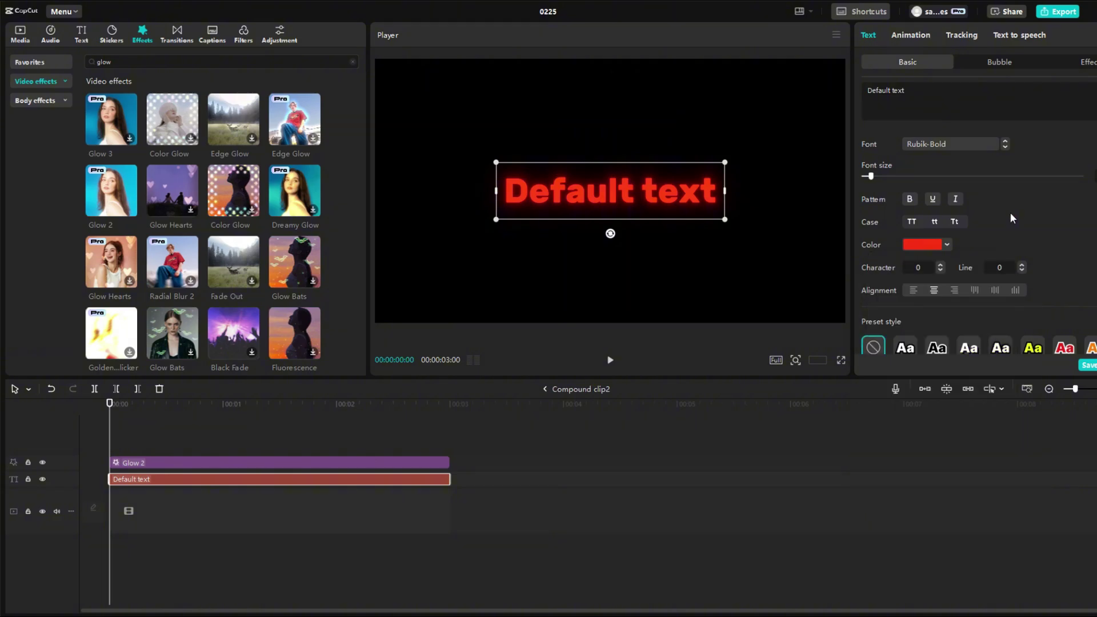
click(544, 389)
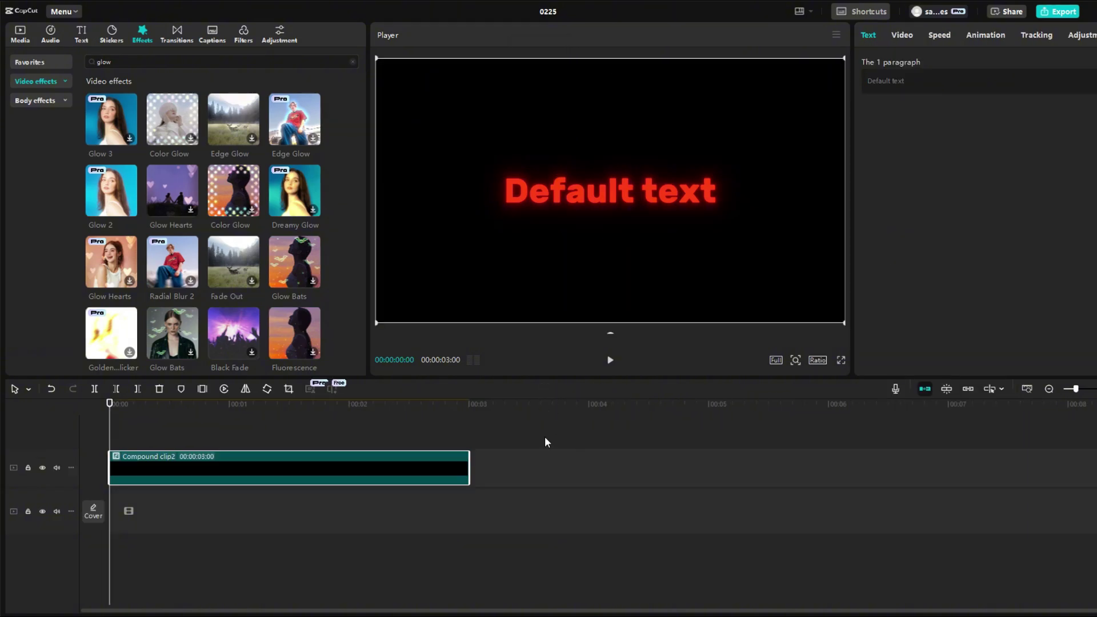
Apply the Unfold in animation and the Fade Out out animation to the compound clip.
click(987, 38)
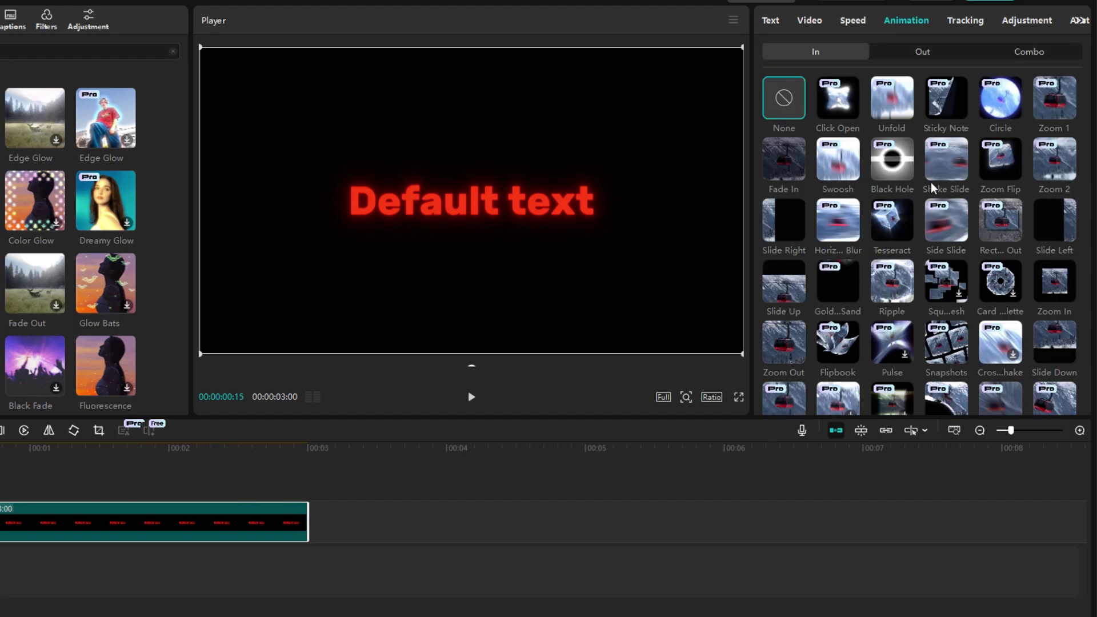
click(895, 91)
click(910, 53)
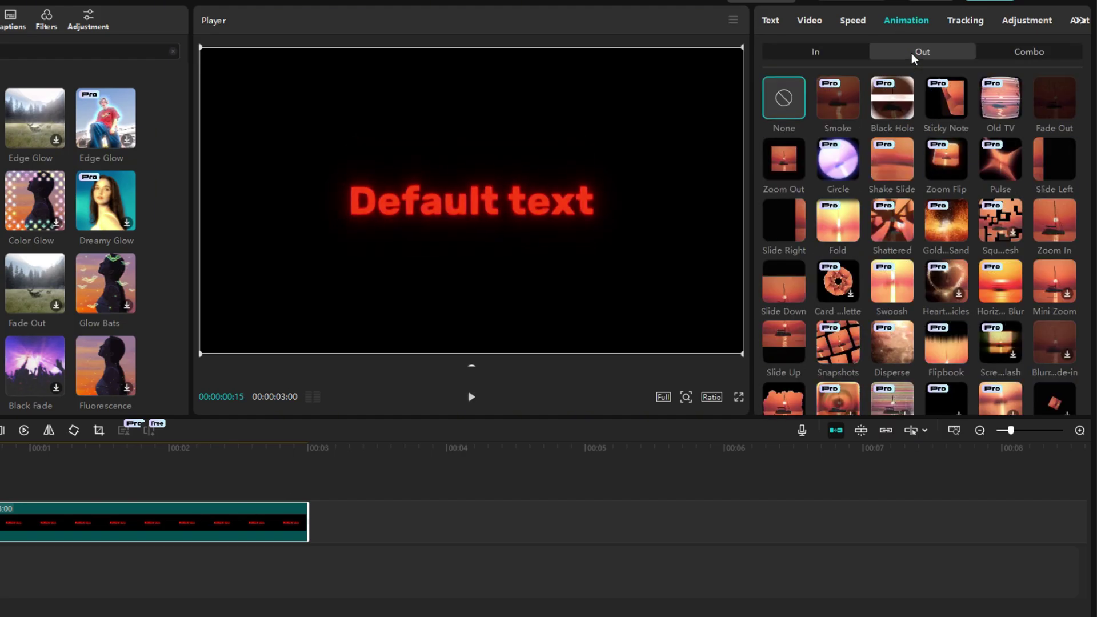
click(1053, 112)
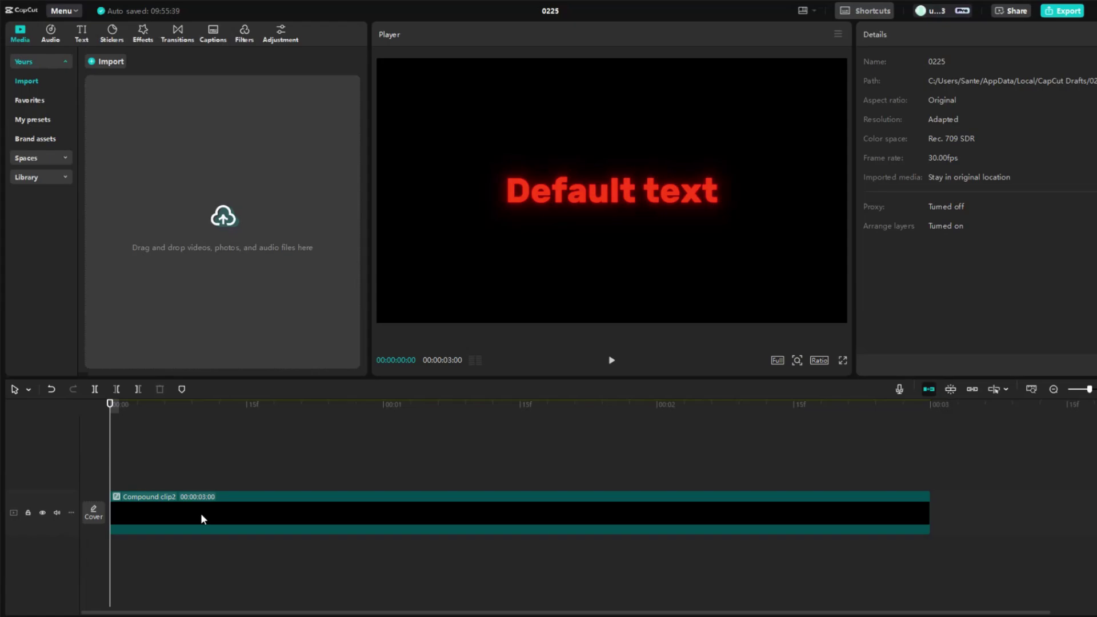
Copy the glow effect and text from inside the compound clip and paste them on the main timeline at 00:00.
double_click(201, 518)
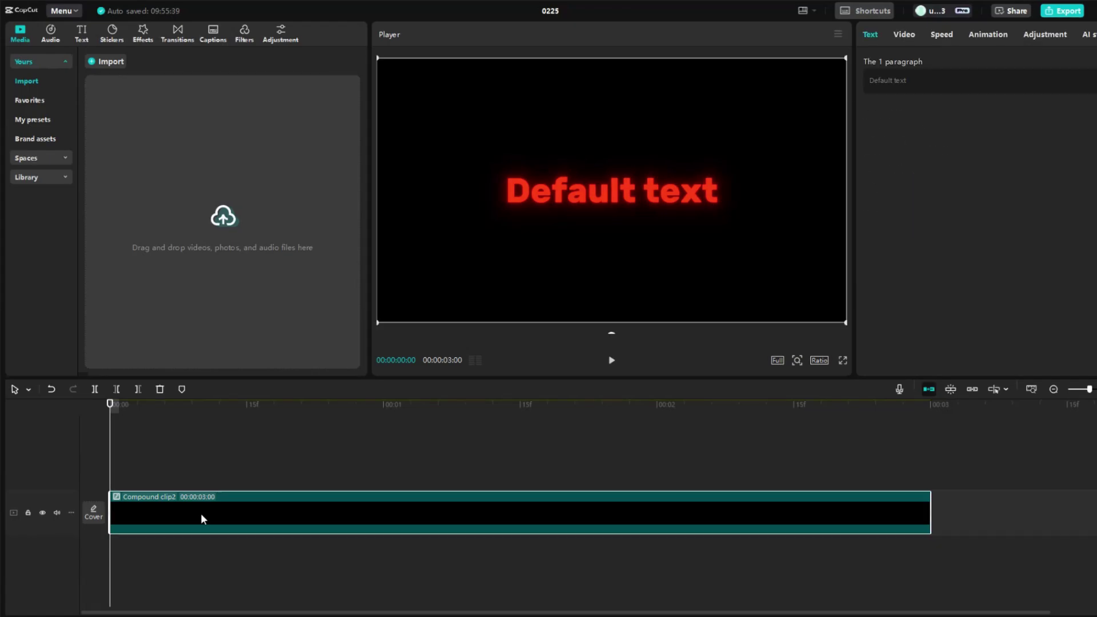
click(174, 481)
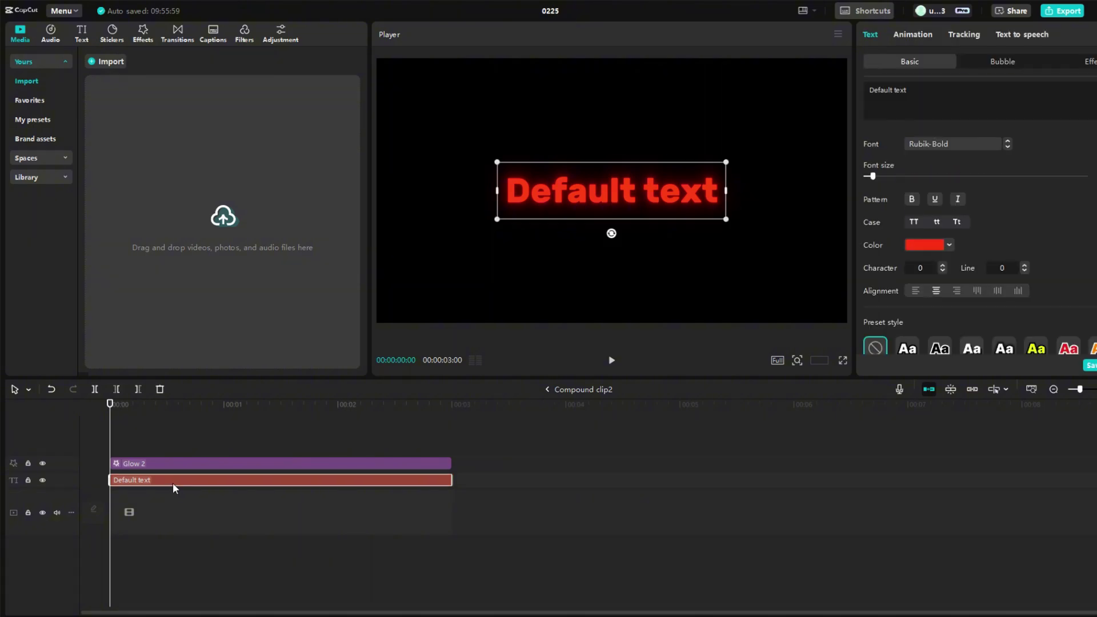
drag(180, 446, 207, 489)
key(ctrl+c)
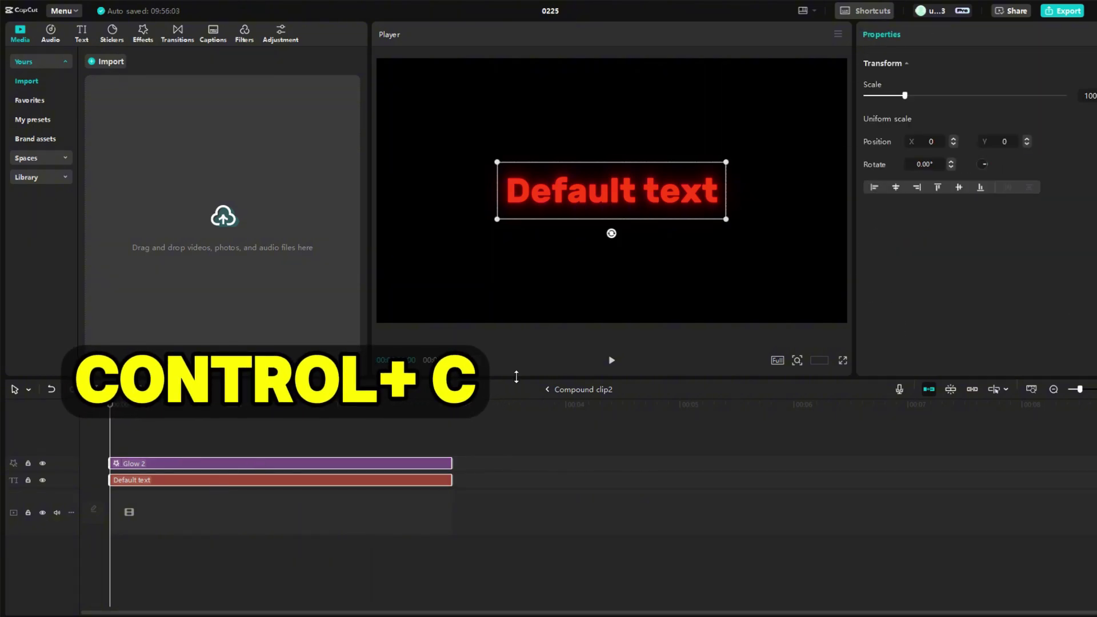
click(547, 389)
click(109, 403)
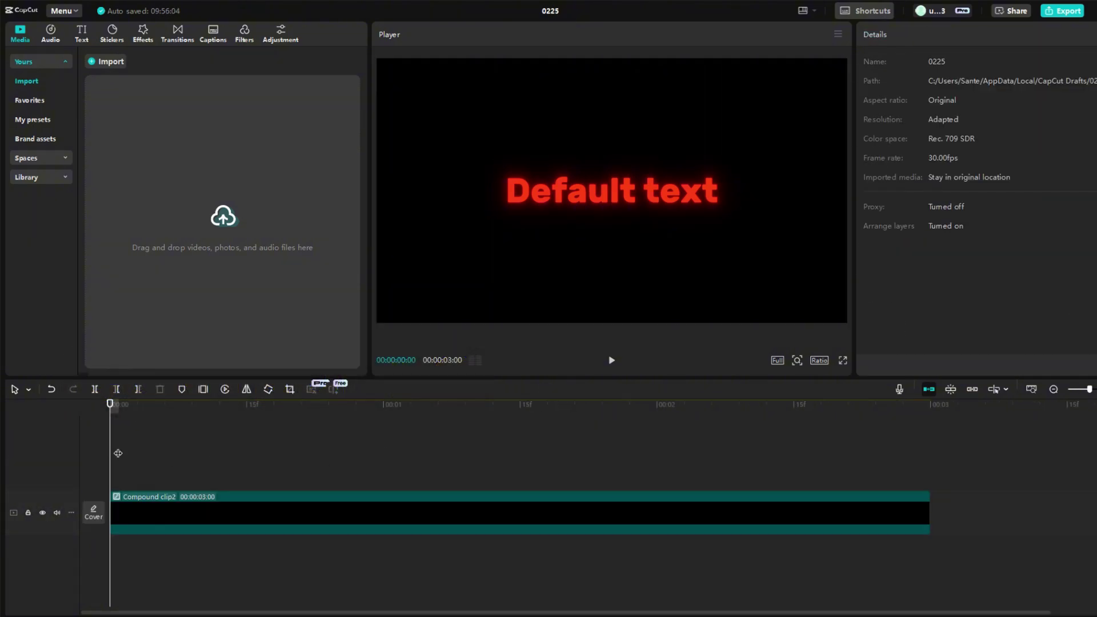
key(ctrl+v)
Replace the wording of the pasted text clip with "_".
click(164, 465)
click(147, 481)
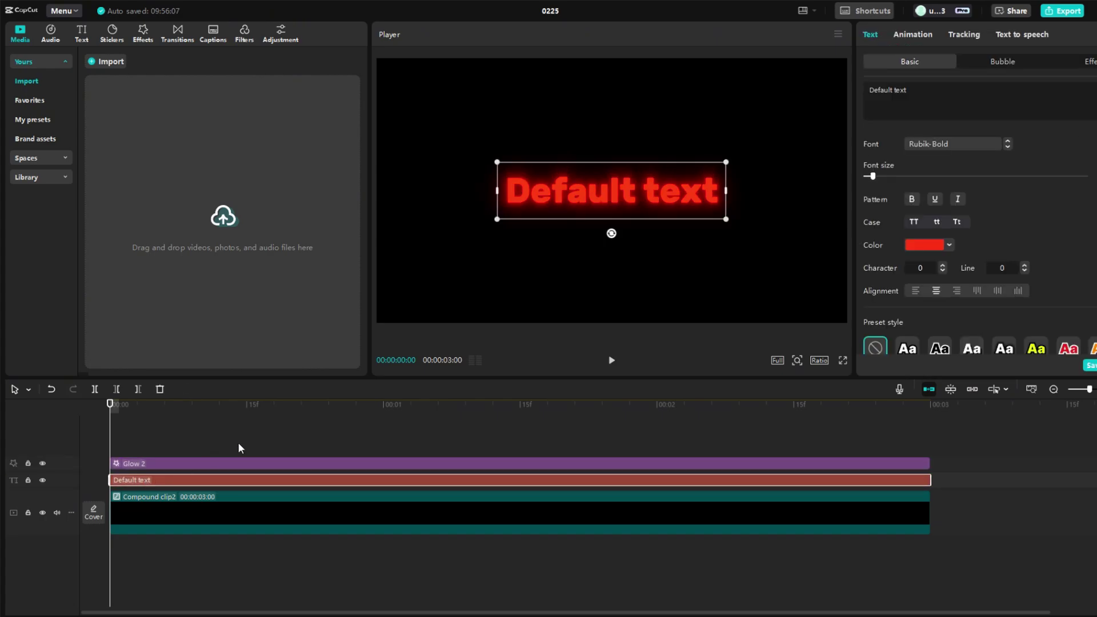
drag(918, 96, 811, 96)
text(_)
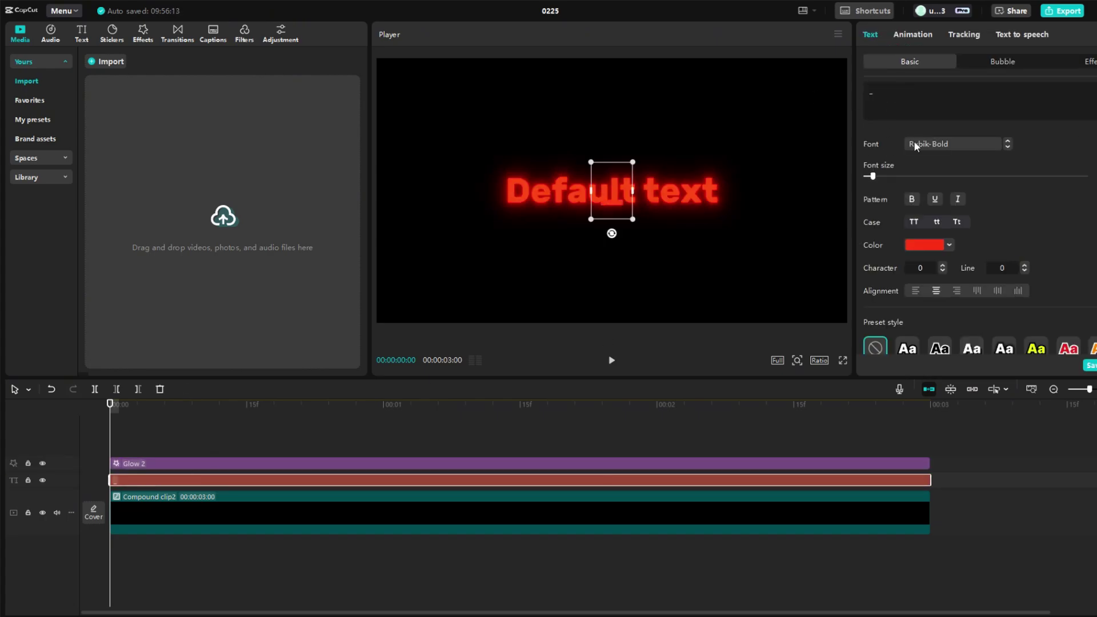
Colour the "_" text white (FFFFFF) and rotate it to -90° so it forms a vertical bar.
click(943, 246)
click(877, 262)
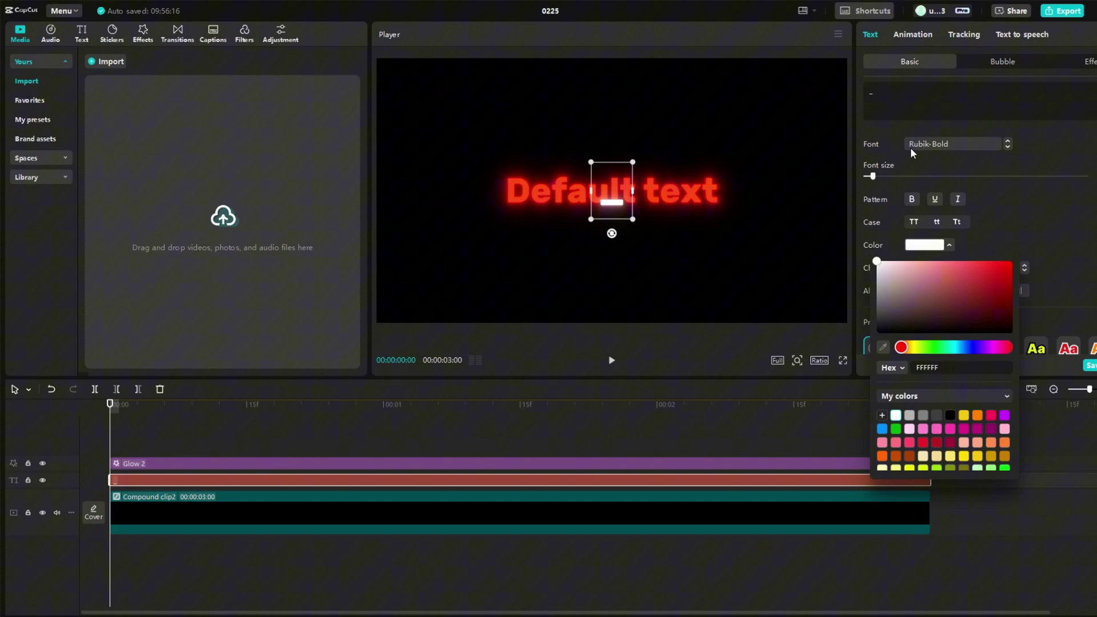
click(991, 217)
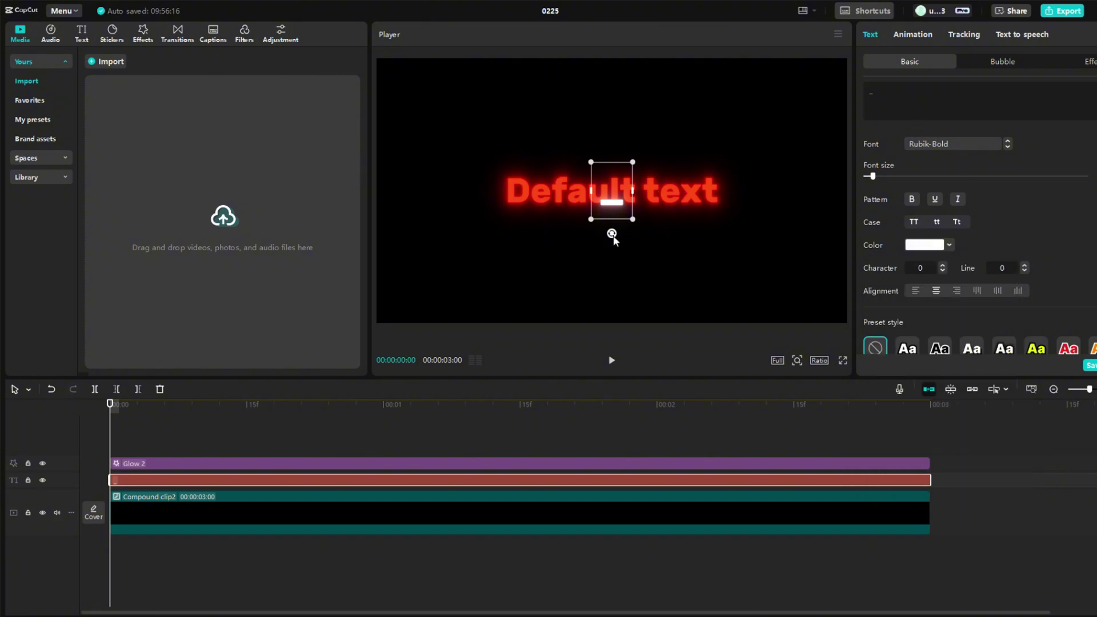
drag(611, 234, 654, 190)
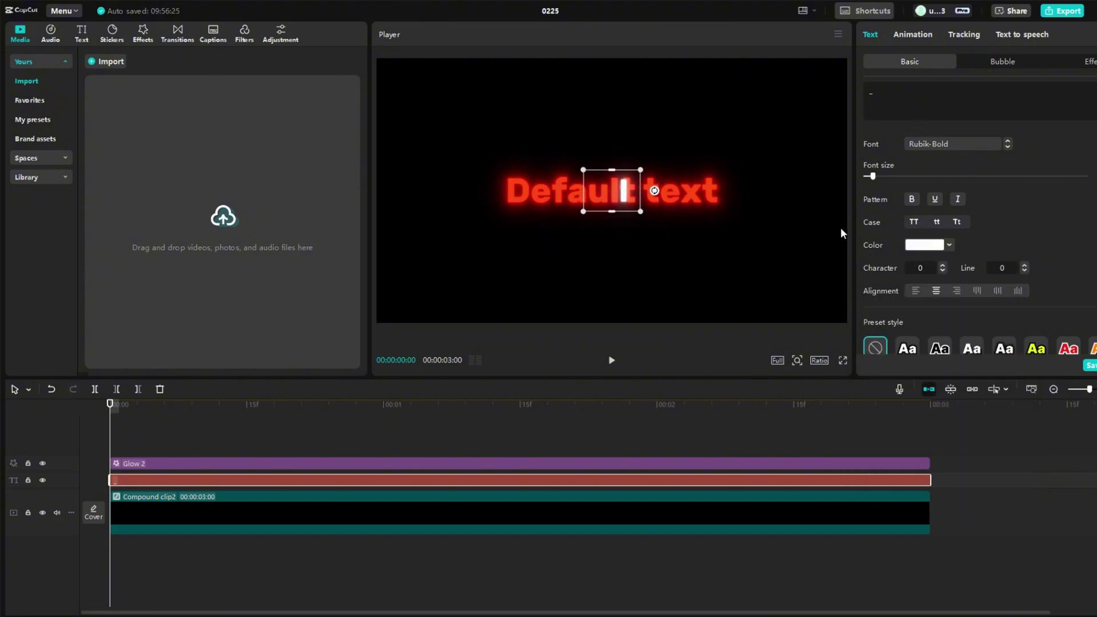
Scale the bar non-uniformly to 168% width and 126% height, and place it just before the red text at X -1039.
scroll(1004, 251, down, 5)
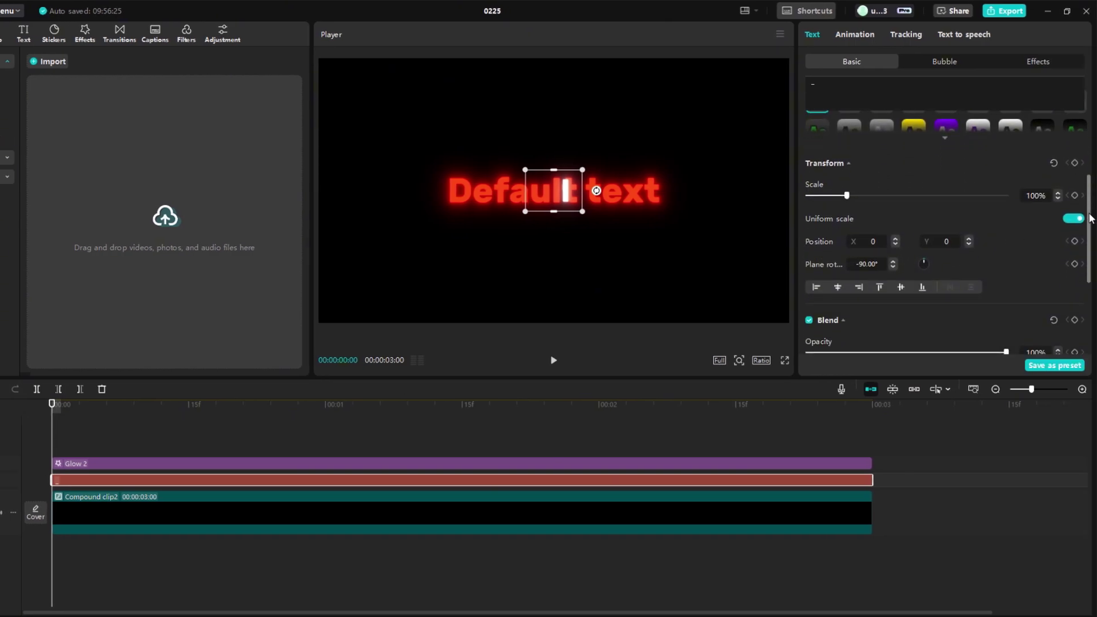
click(1072, 218)
drag(849, 229, 872, 196)
drag(572, 202, 445, 203)
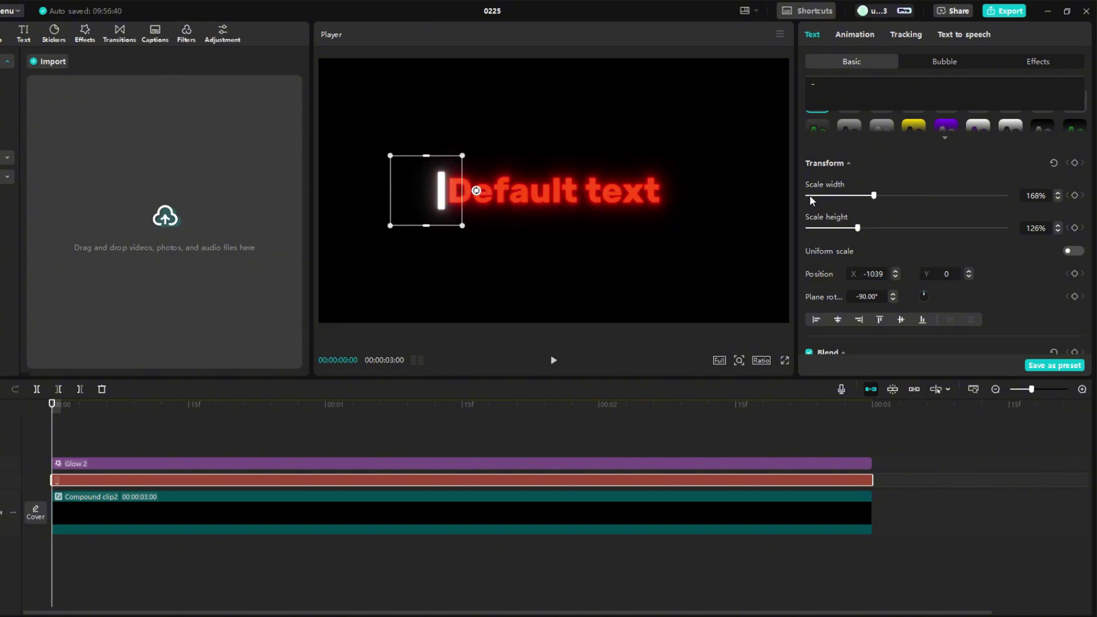
Keyframe the bar's transform at 00:00, move it to X 845 at frame 10, and combine it with Glow 2 into a compound clip.
click(1074, 163)
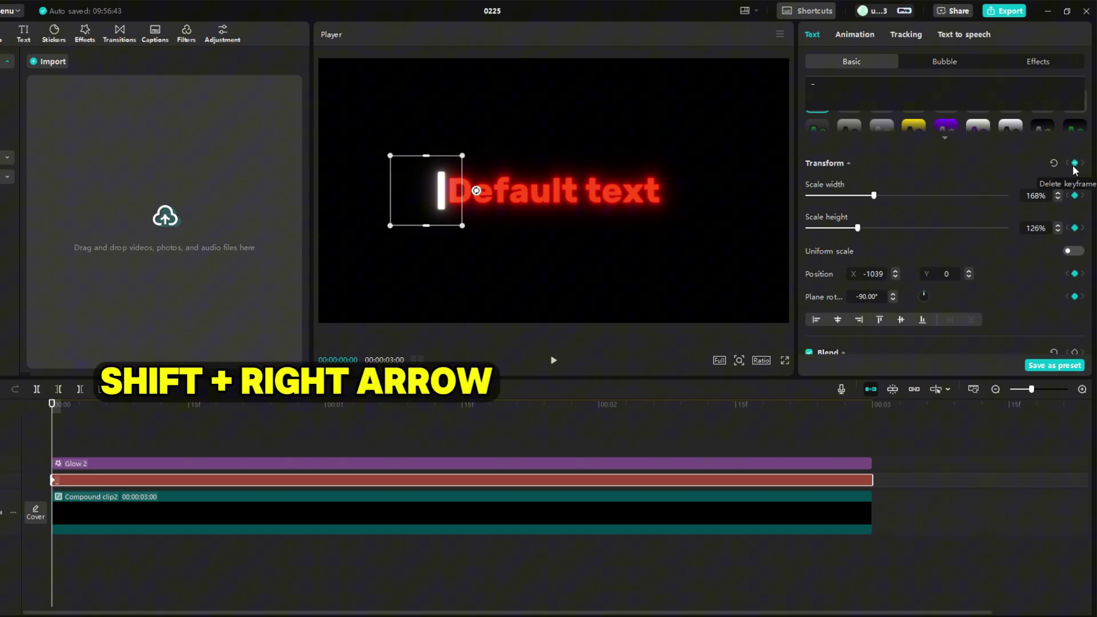
key(shift+Right)
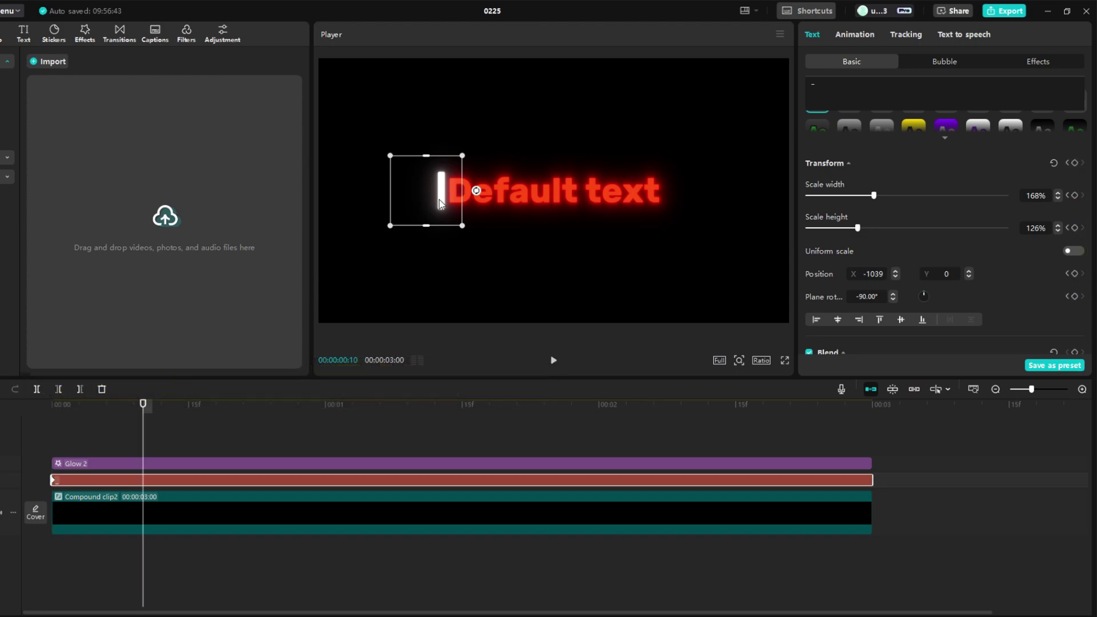
drag(440, 203, 671, 206)
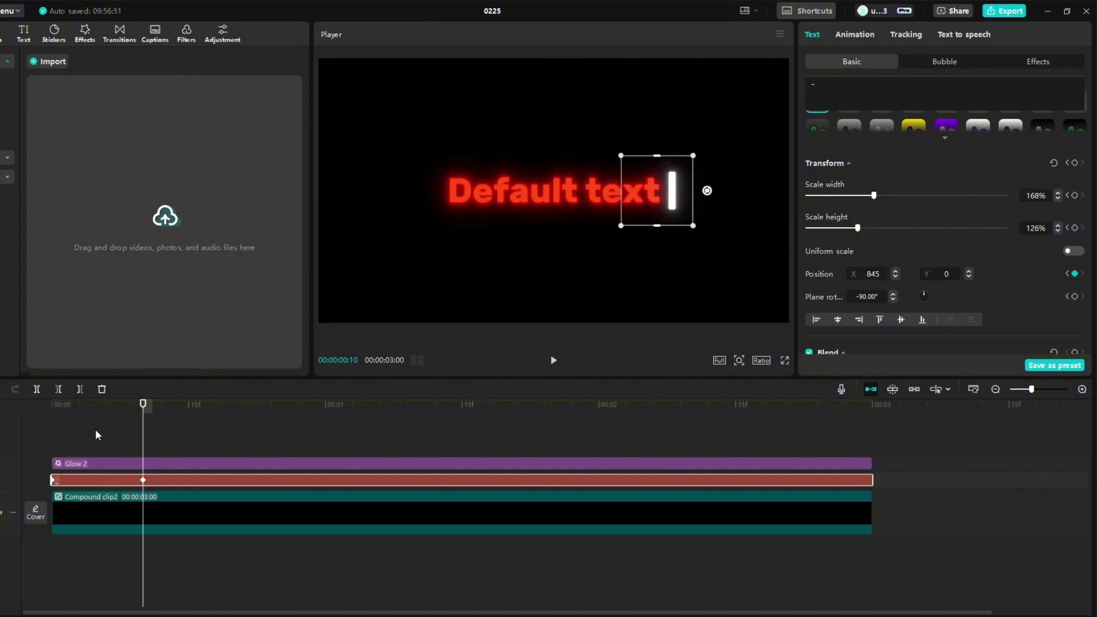
drag(95, 430, 120, 483)
key(alt+g)
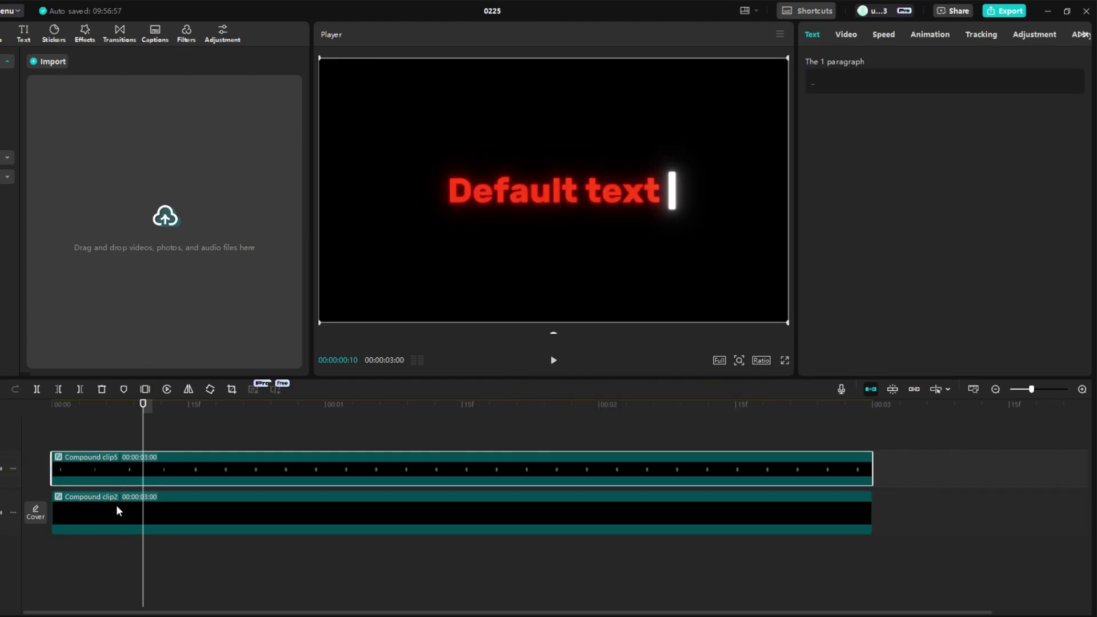
Add a keyframed Split mask to the red text's compound clip at 00:00, rotated -90° and aligned with the bar at X -459, Y -41.
click(104, 519)
drag(145, 433, 43, 437)
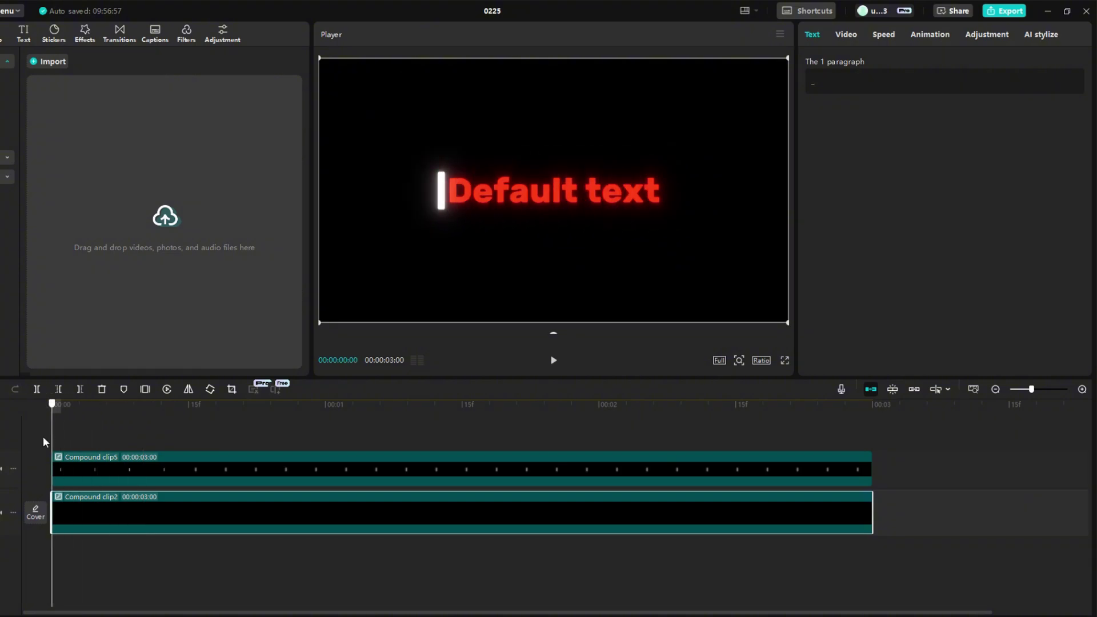
click(847, 37)
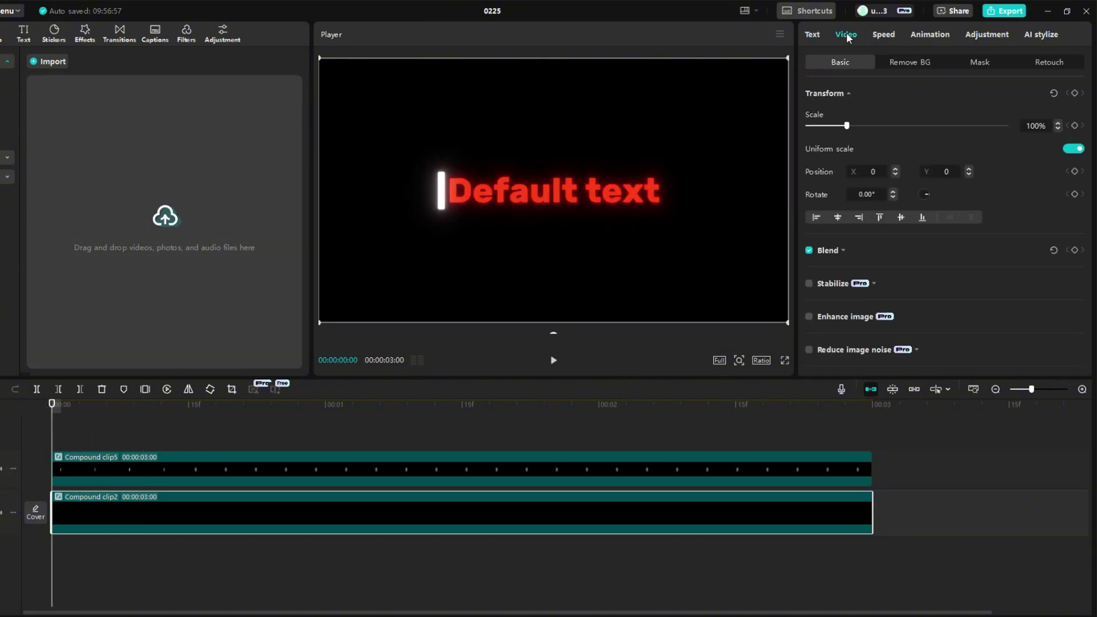
click(978, 62)
click(849, 111)
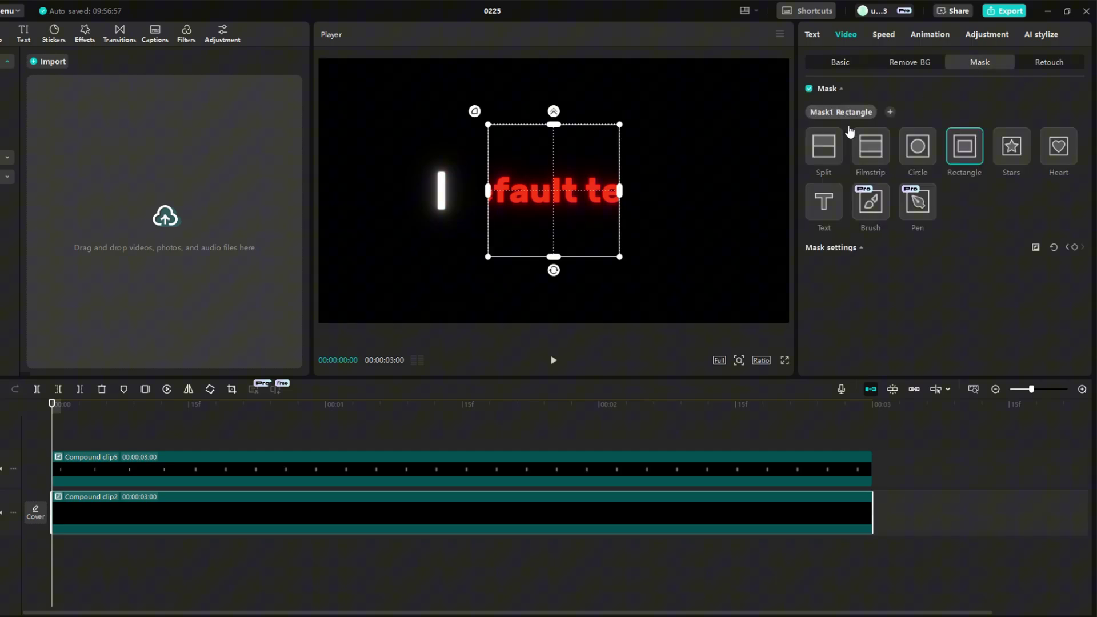
click(823, 146)
drag(554, 208, 442, 224)
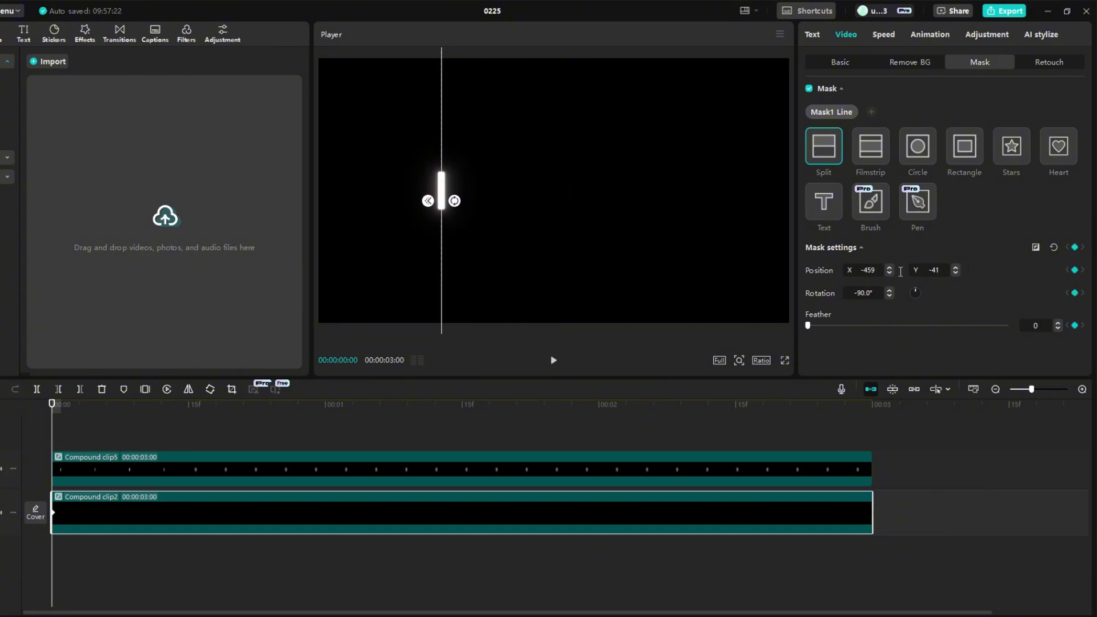
Move the mask line with the bar frame by frame, keyframing it through frame 10 to X 481, Y 0 past the text's end.
key(Right)
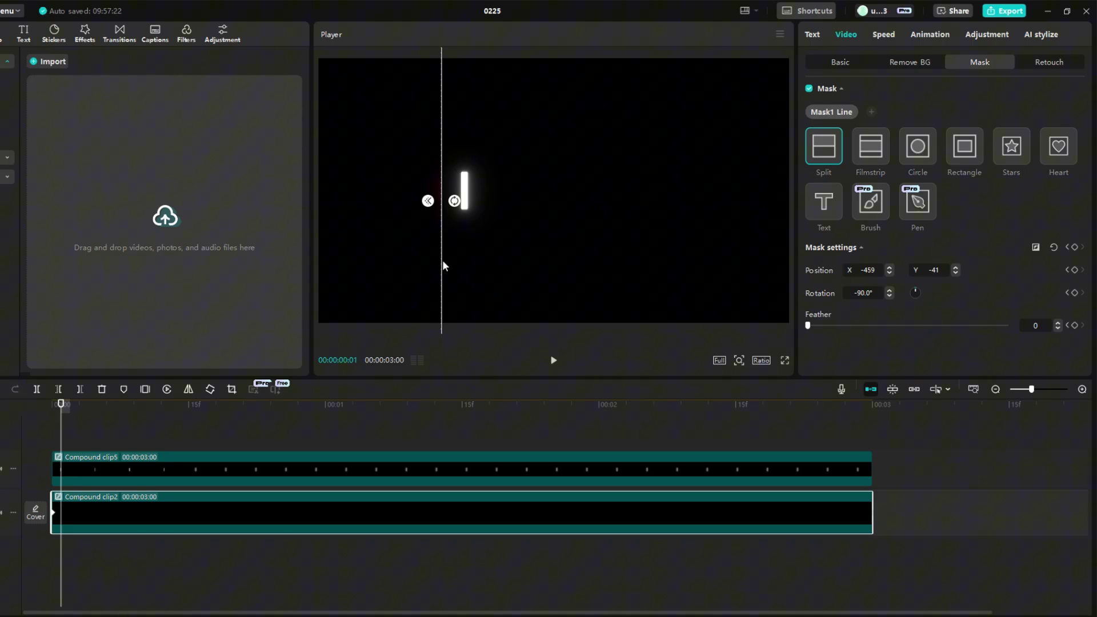
drag(442, 260, 672, 253)
key(Right)
key(Right)
key(Right)
key(Right)
key(Right)
key(Right)
key(Right)
key(Right)
key(Right)
key(Right)
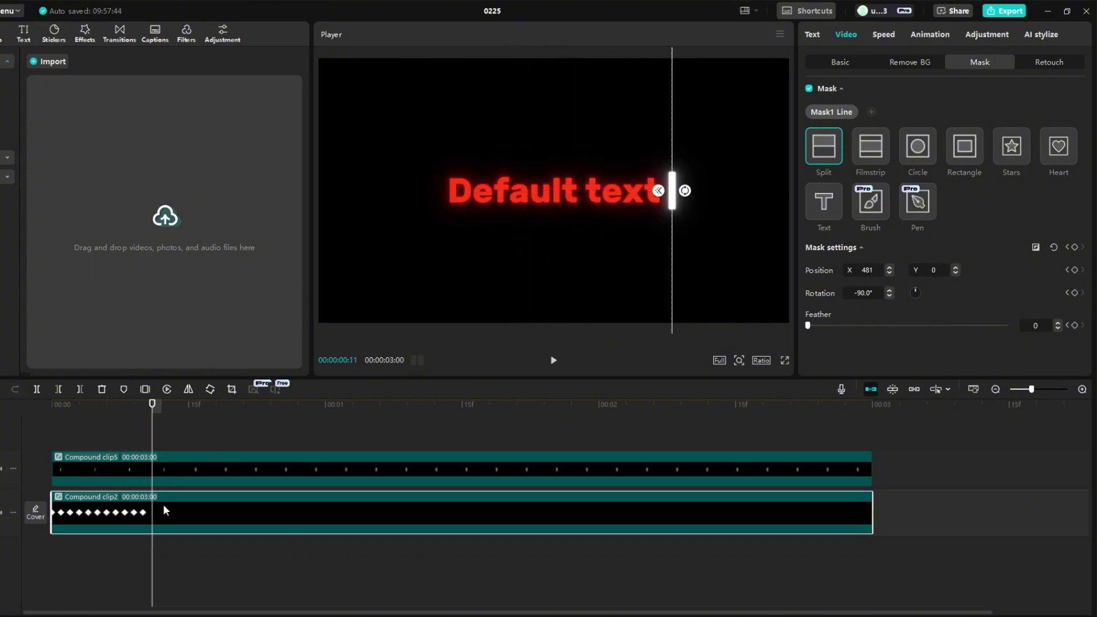
Split the bar's compound clip at frame 11 and delete the part after it.
click(170, 475)
key(ctrl+b)
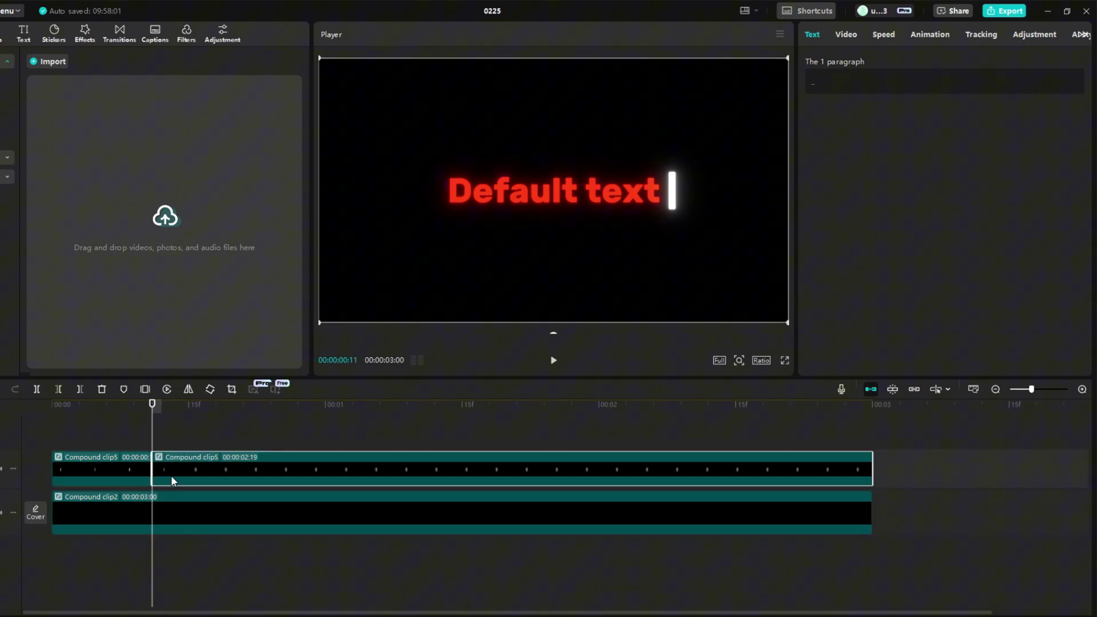
key(Delete)
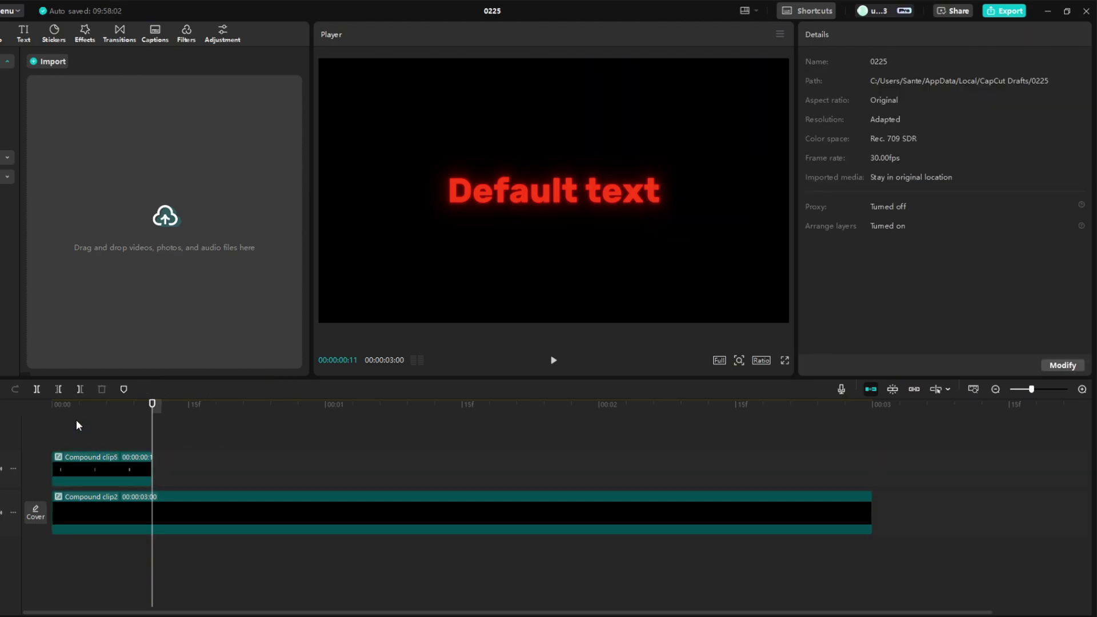